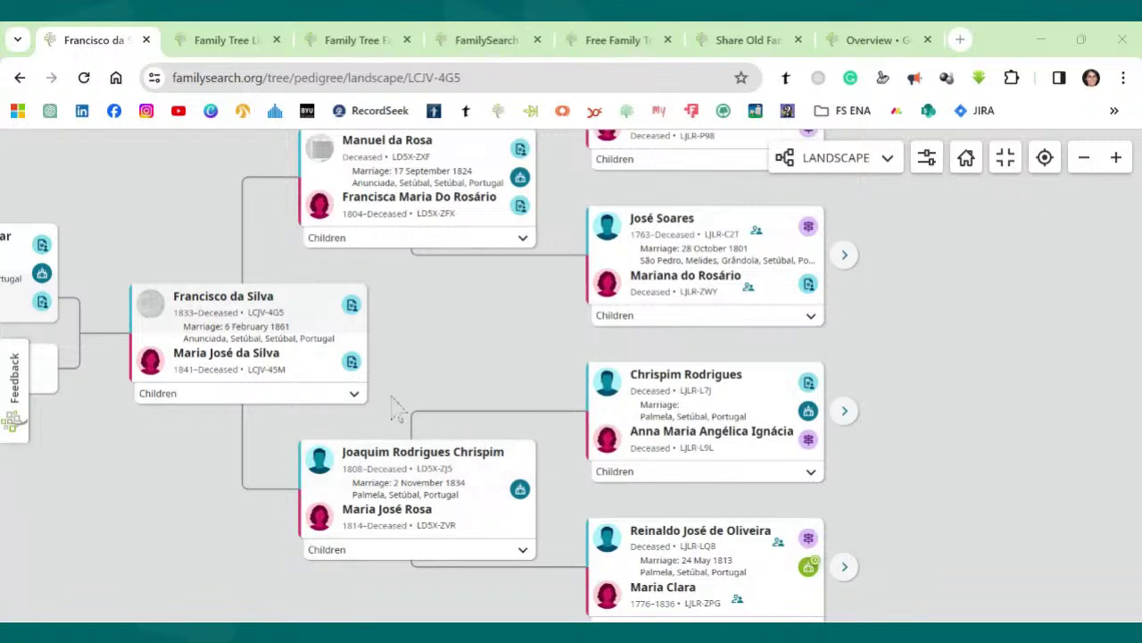
# - Examine the Add Child form's by-name fields for the focus couple, then close it without adding anyone and collapse their children list
pyautogui.click(354, 395)
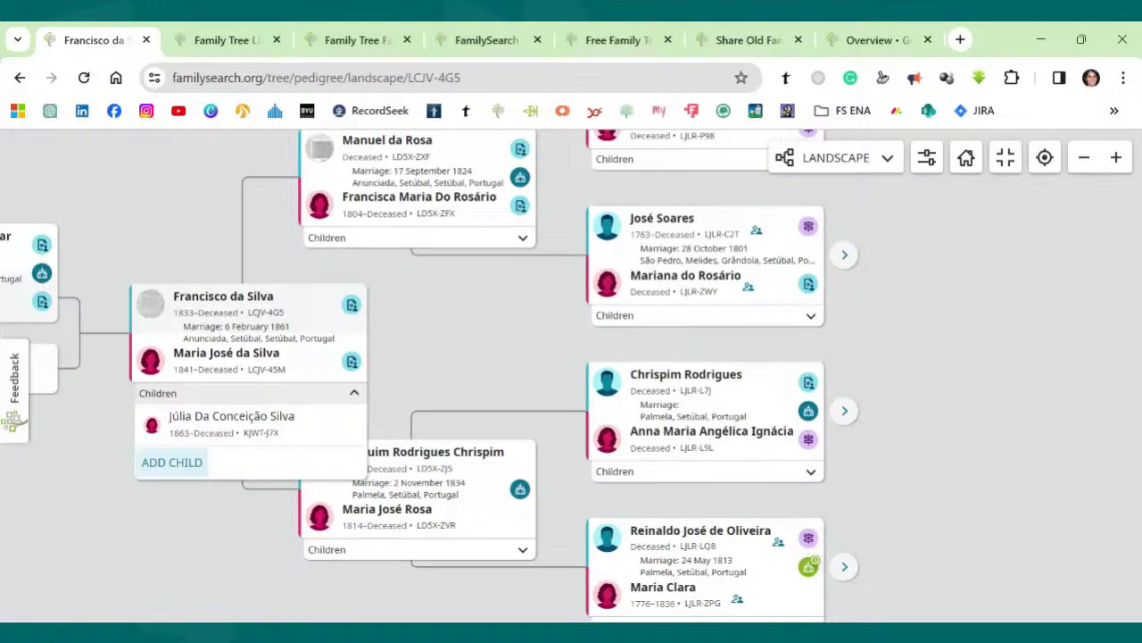
pyautogui.click(173, 462)
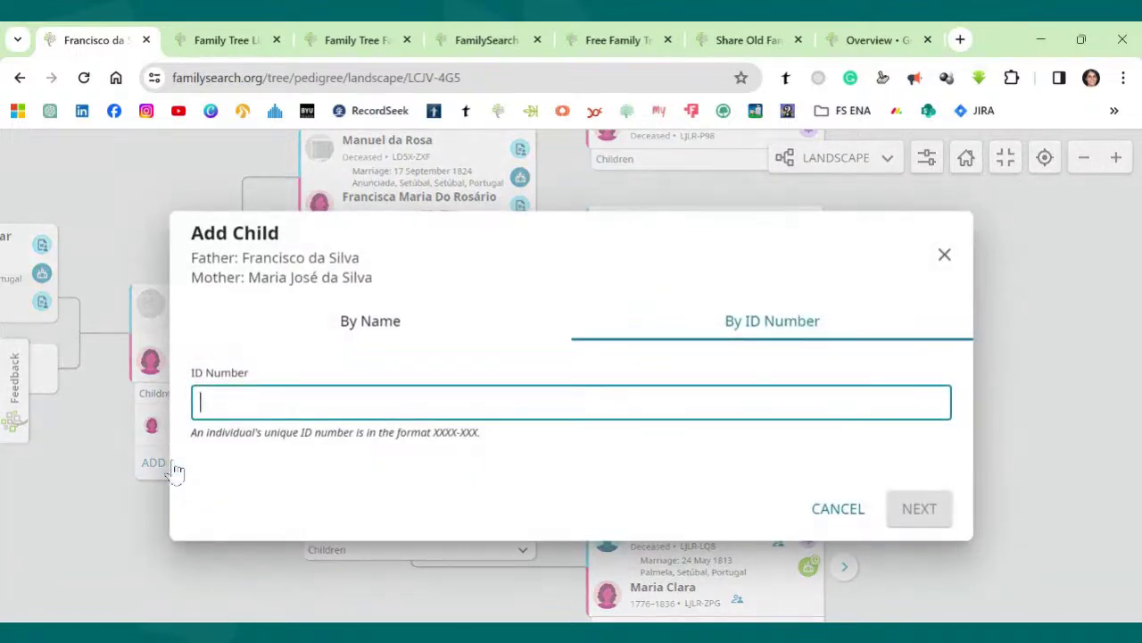
pyautogui.click(356, 337)
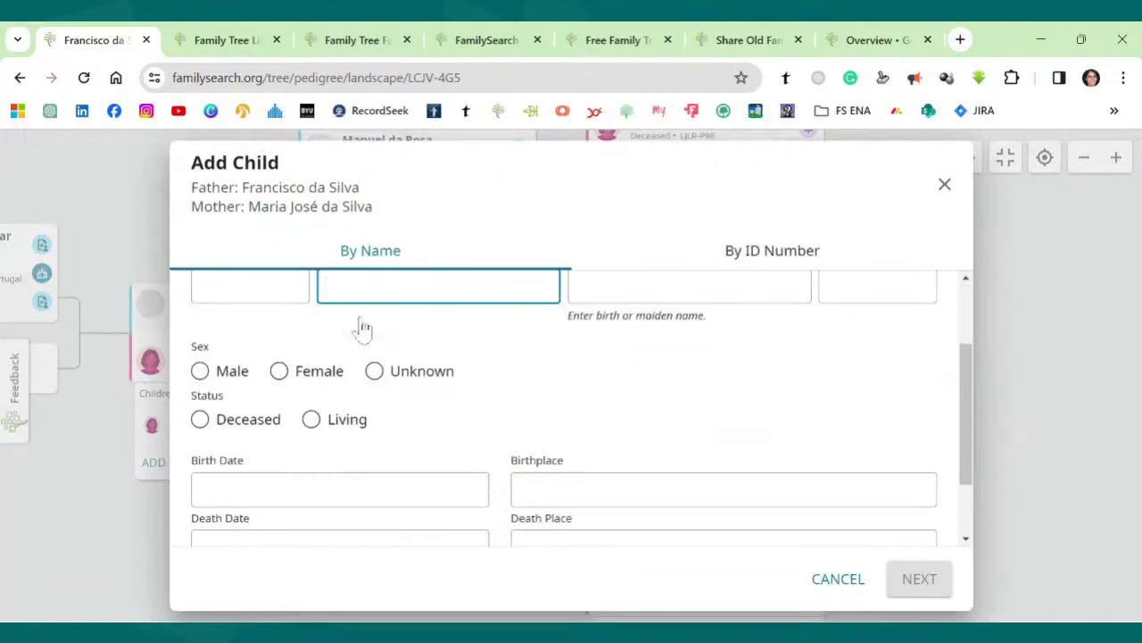
pyautogui.moveTo(973, 413); pyautogui.dragTo(964, 384)
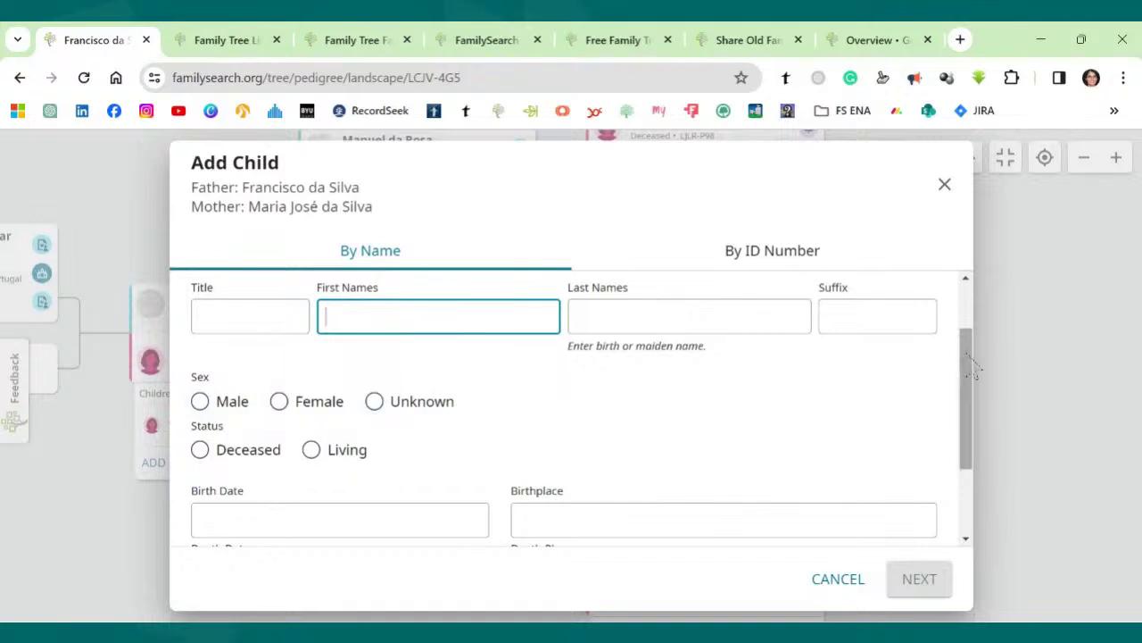
pyautogui.scroll(-1, 975, 380)
pyautogui.moveTo(975, 381); pyautogui.dragTo(982, 416)
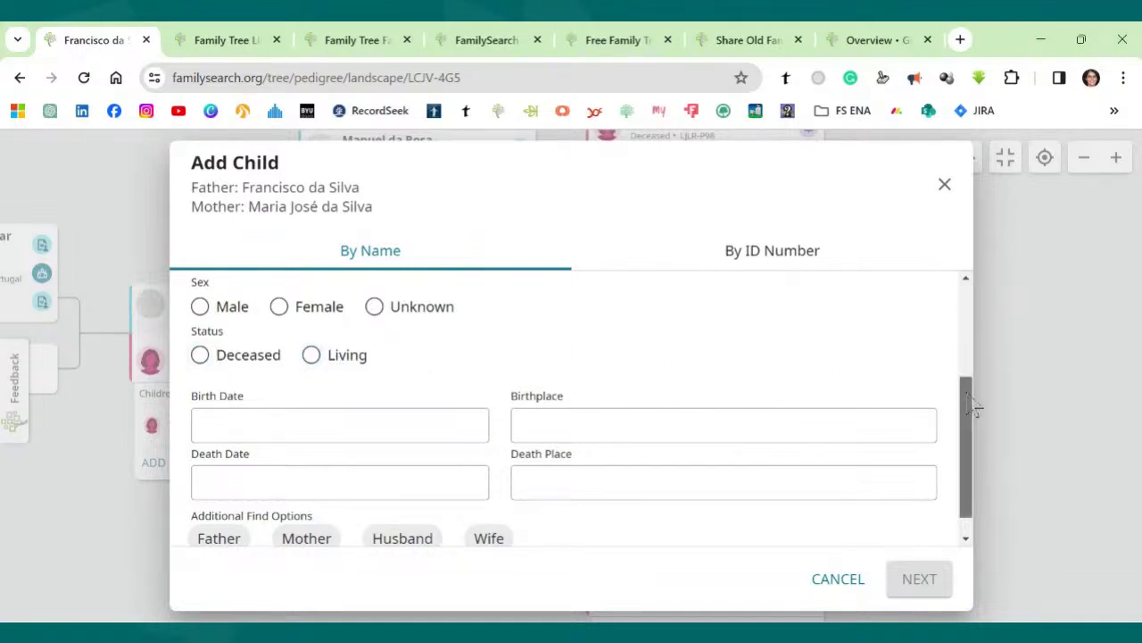
pyautogui.scroll(-1, 973, 406)
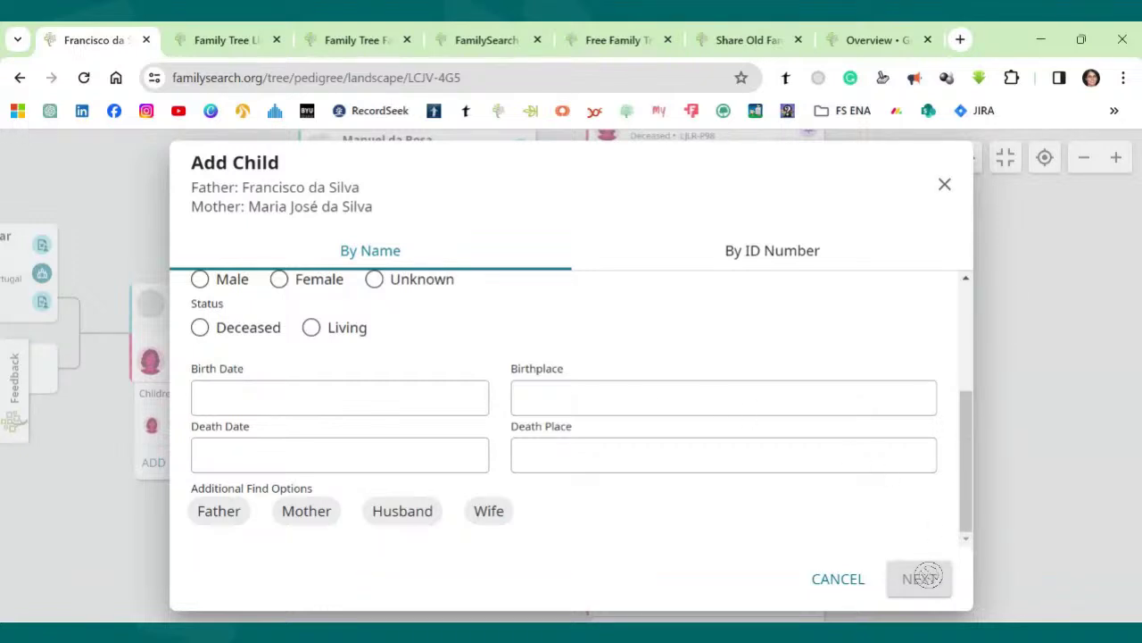
pyautogui.click(942, 189)
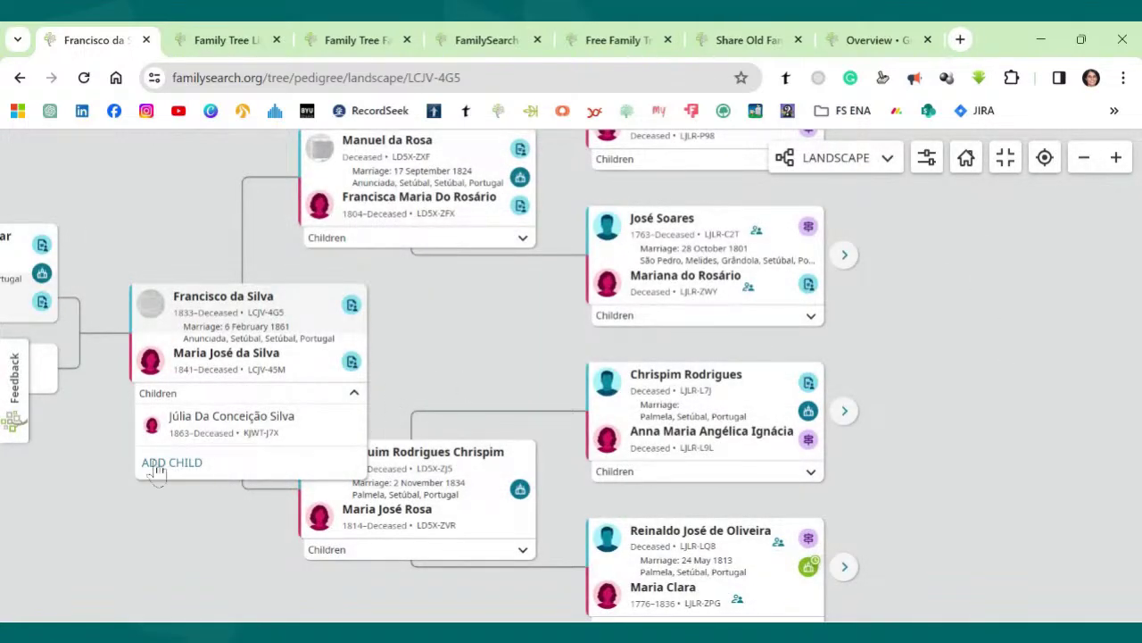
pyautogui.click(469, 368)
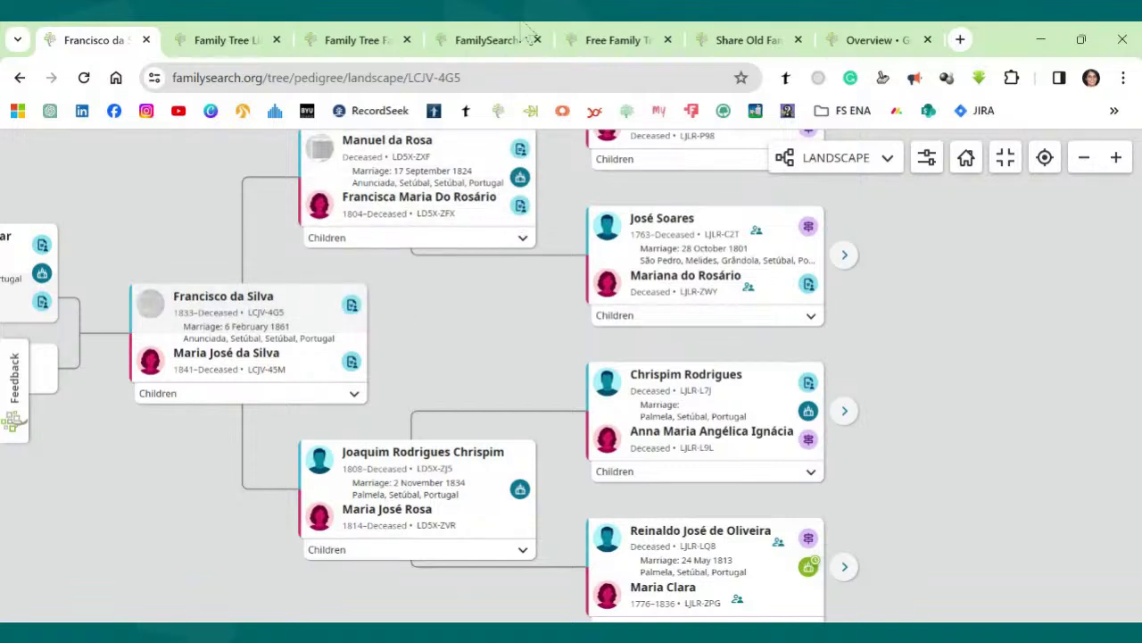
# - Check the record hints for the husband of the focus couple and the list of available tree views
pyautogui.click(352, 305)
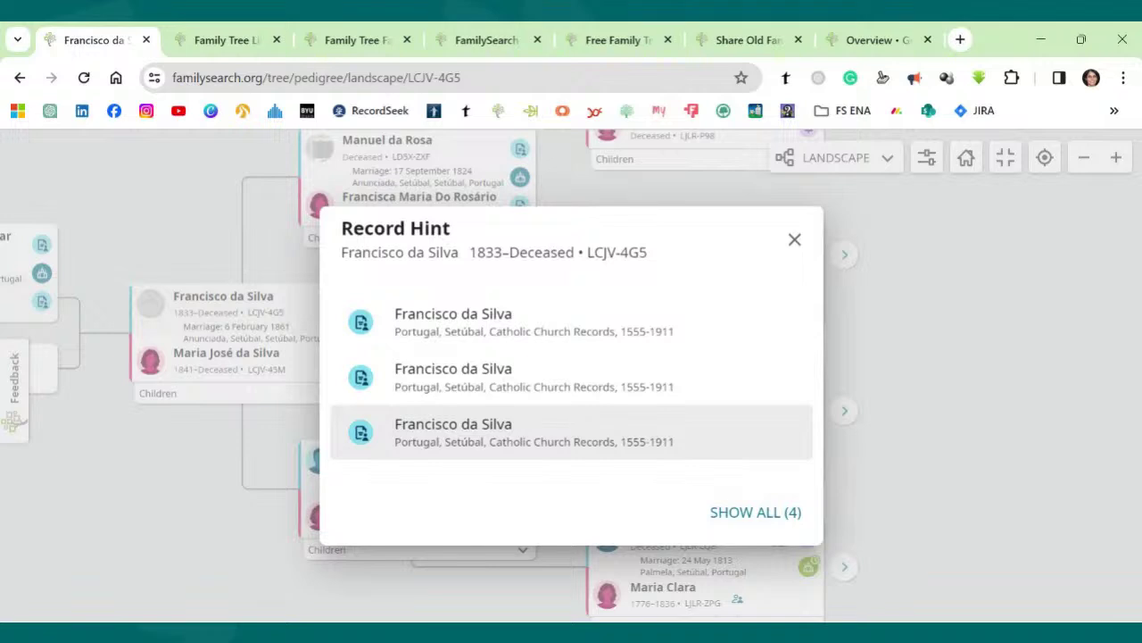
pyautogui.click(793, 241)
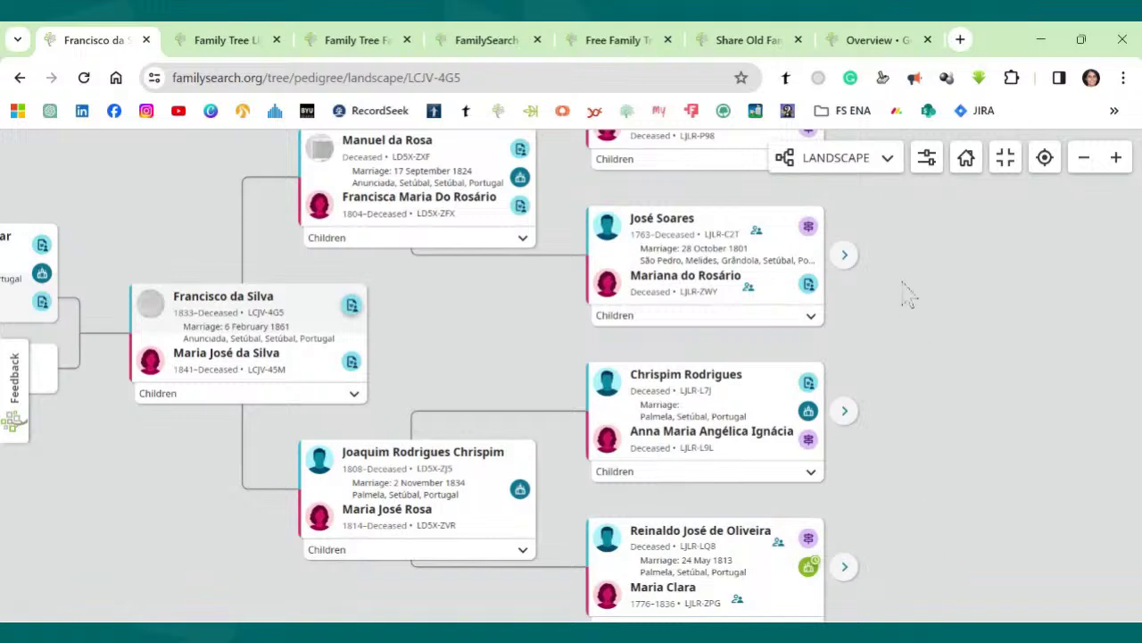
pyautogui.click(888, 163)
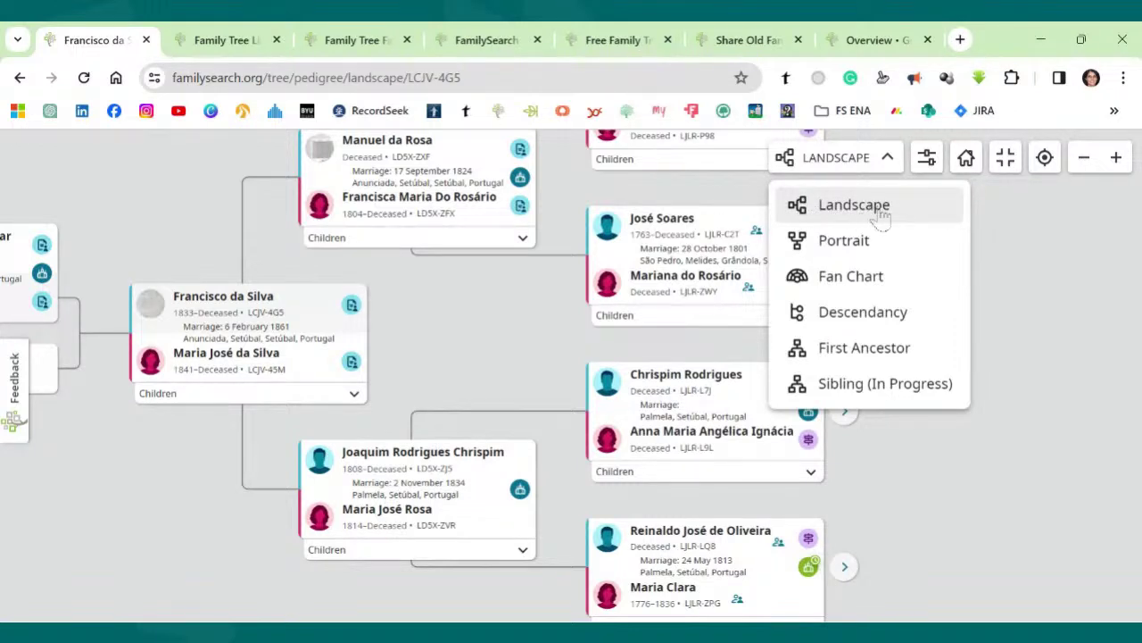
pyautogui.click(1012, 322)
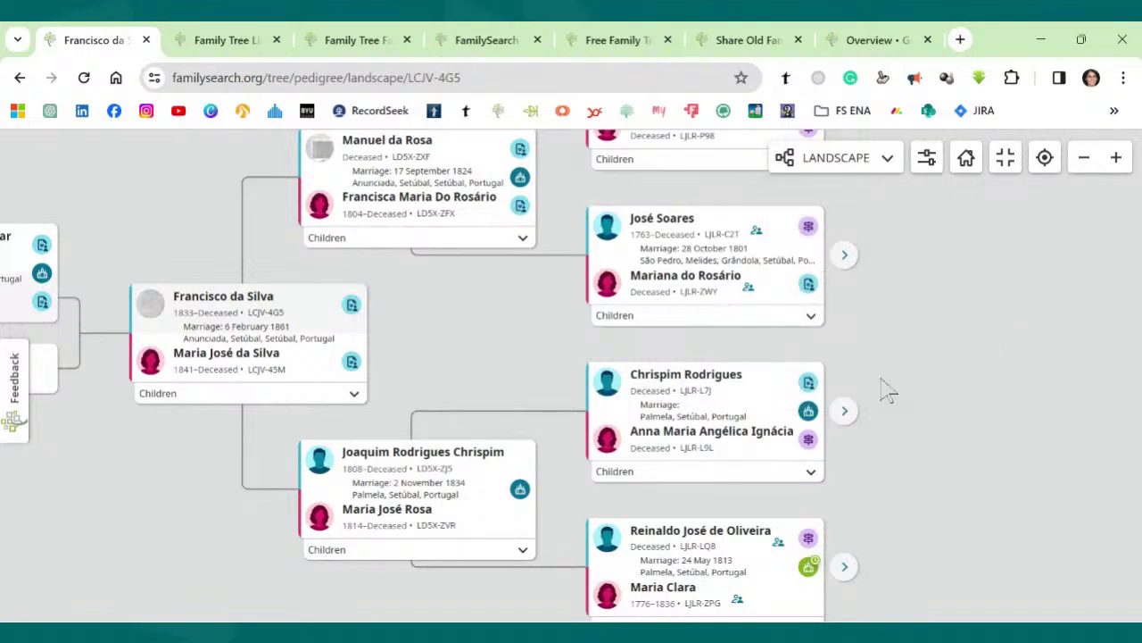
# - Expand the ancestors of the couple married on 28 October 1801 and list the children of the wife's parents
pyautogui.click(854, 257)
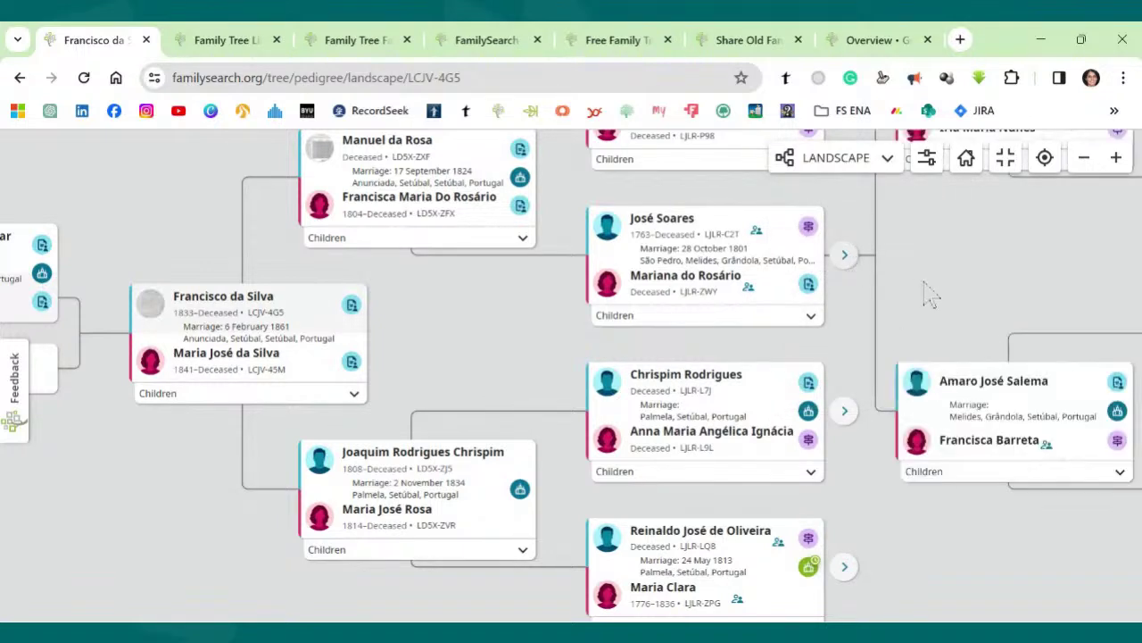
pyautogui.moveTo(1033, 294); pyautogui.dragTo(636, 323)
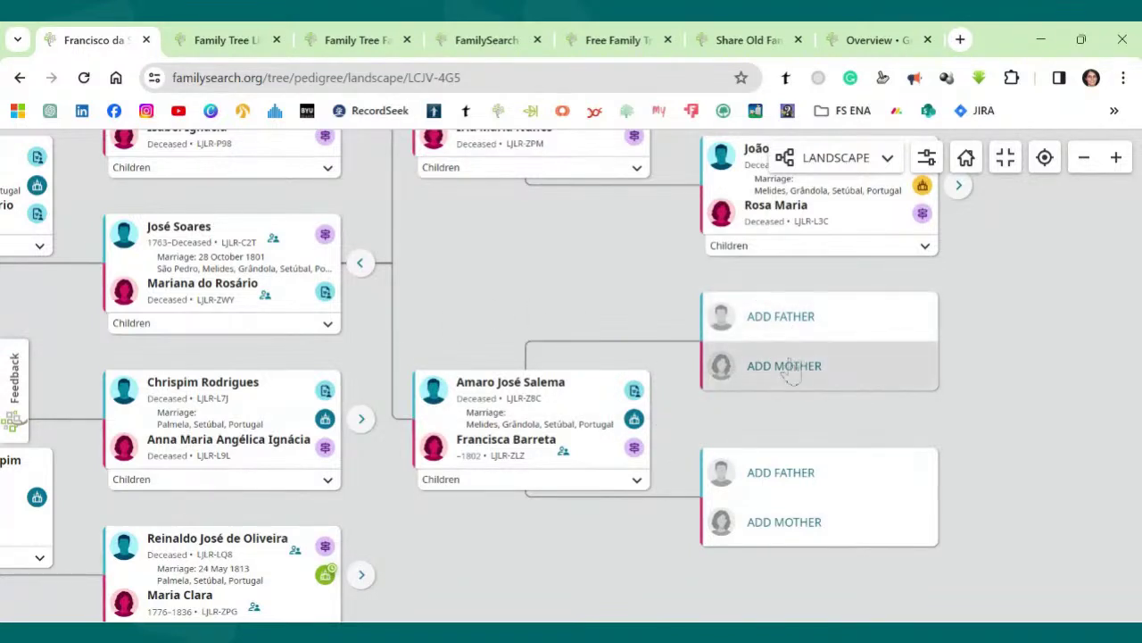
pyautogui.moveTo(729, 423); pyautogui.dragTo(737, 283)
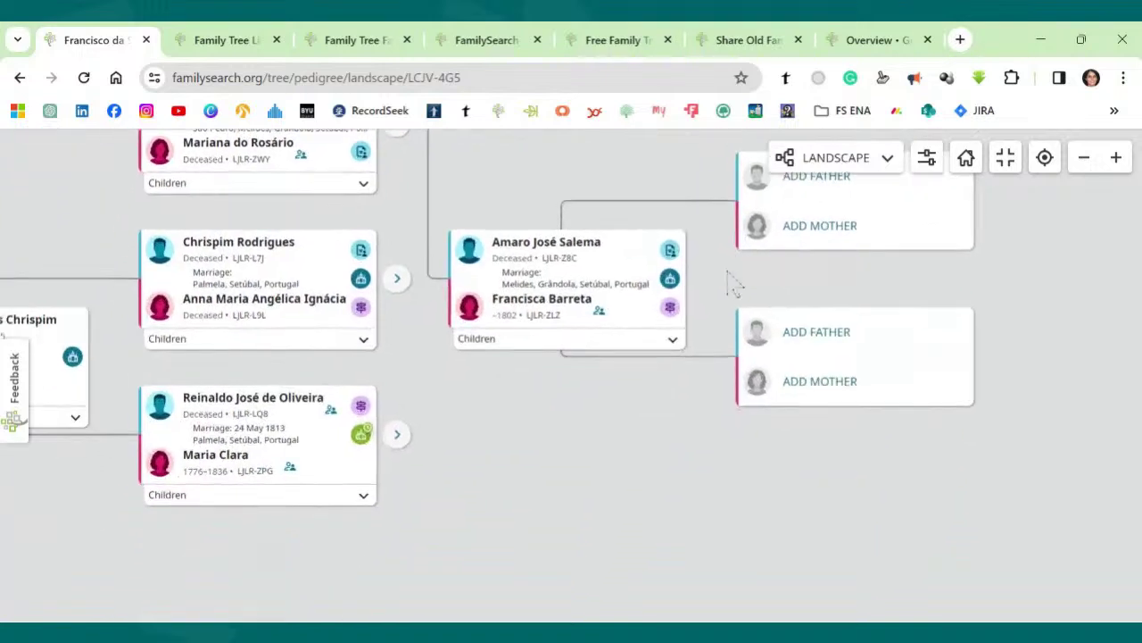
pyautogui.click(675, 336)
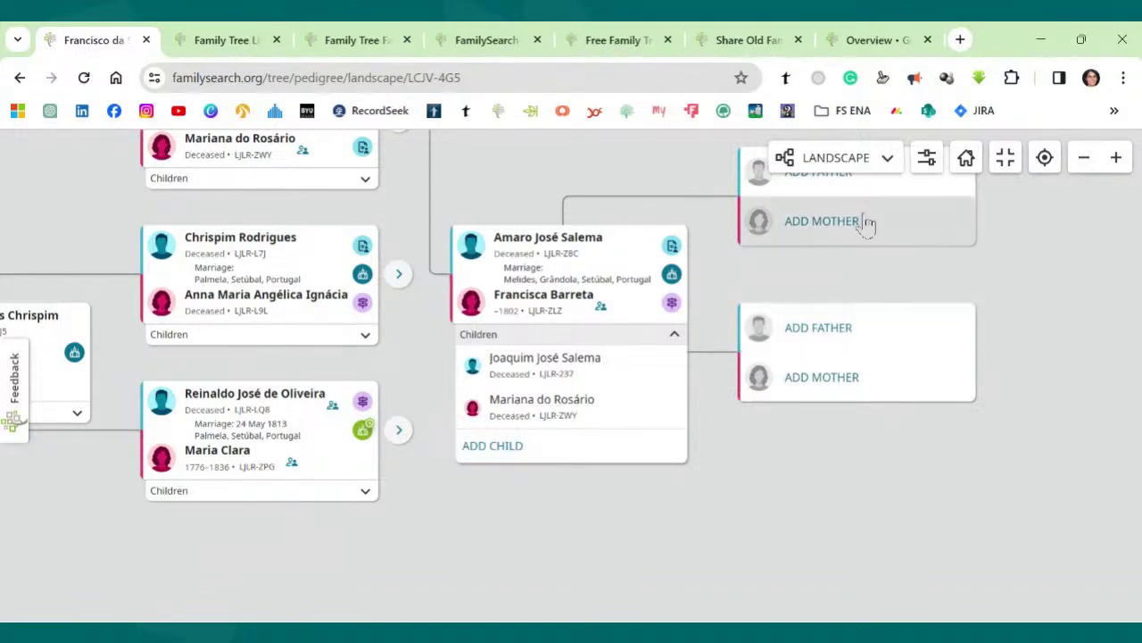
# - Switch the tree to Portrait view and look over its generations from the earliest ancestors to the focus couple's child
pyautogui.click(888, 158)
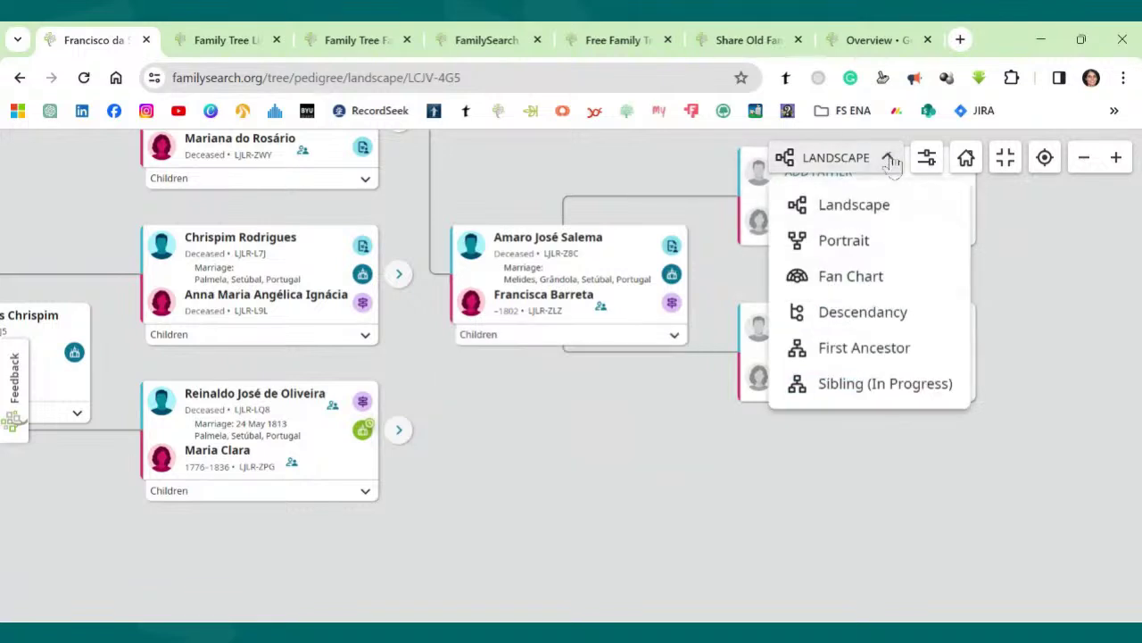
pyautogui.click(846, 250)
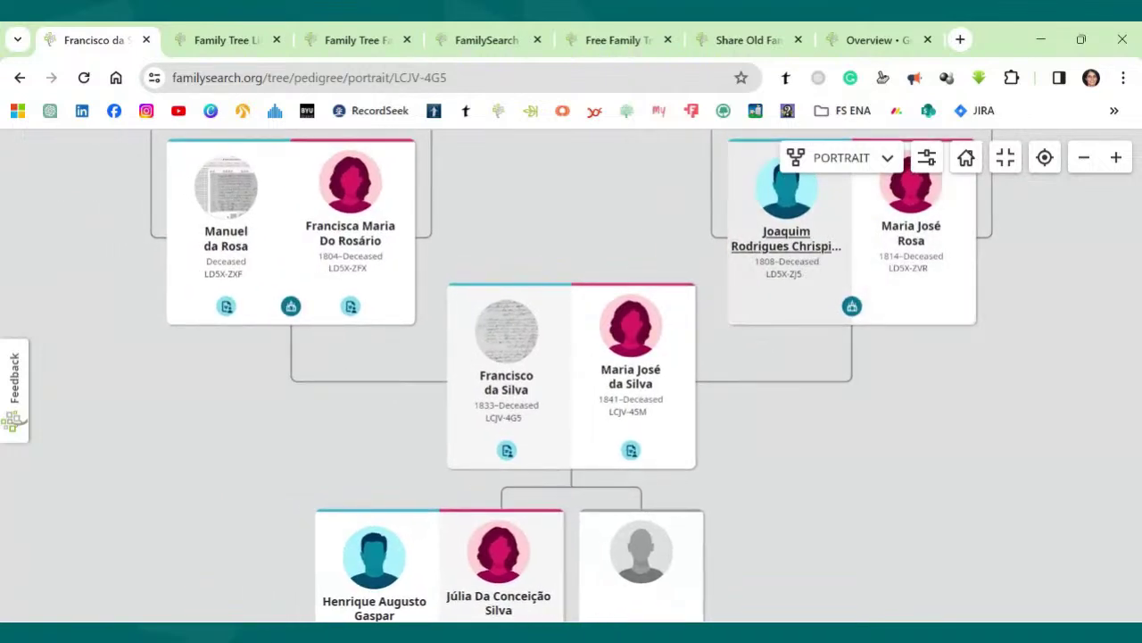
pyautogui.moveTo(705, 241); pyautogui.dragTo(720, 416)
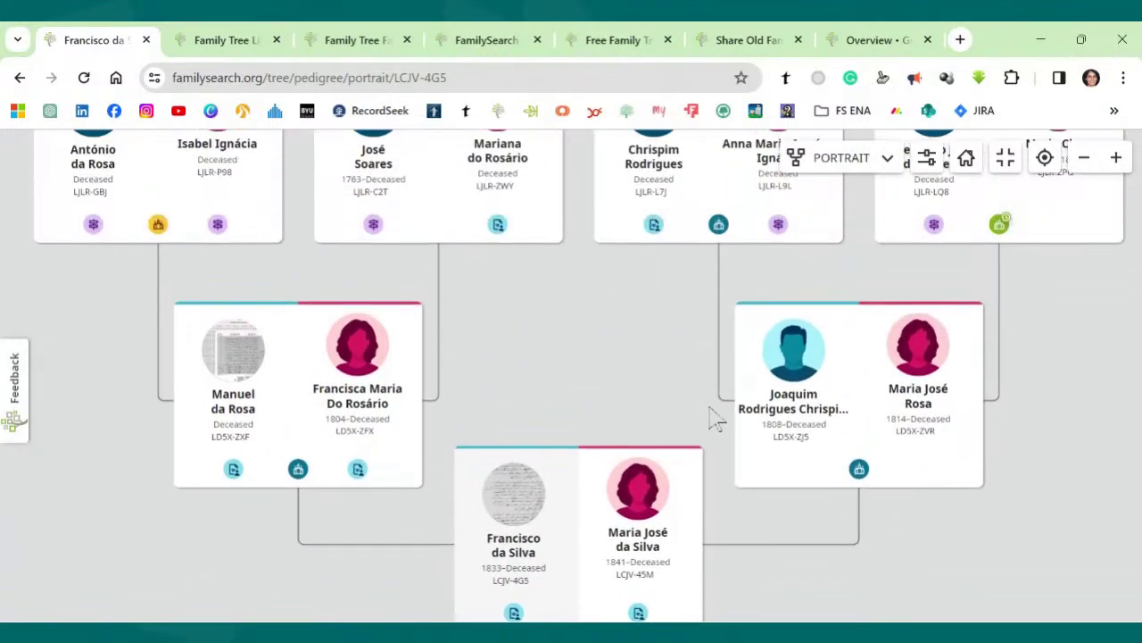
pyautogui.moveTo(645, 301); pyautogui.dragTo(607, 482)
pyautogui.moveTo(539, 246); pyautogui.dragTo(586, 446)
pyautogui.moveTo(491, 258)
pyautogui.mouseDown()
pyautogui.moveTo(528, 343)
pyautogui.moveTo(544, 457)
pyautogui.moveTo(467, 479)
pyautogui.mouseUp()
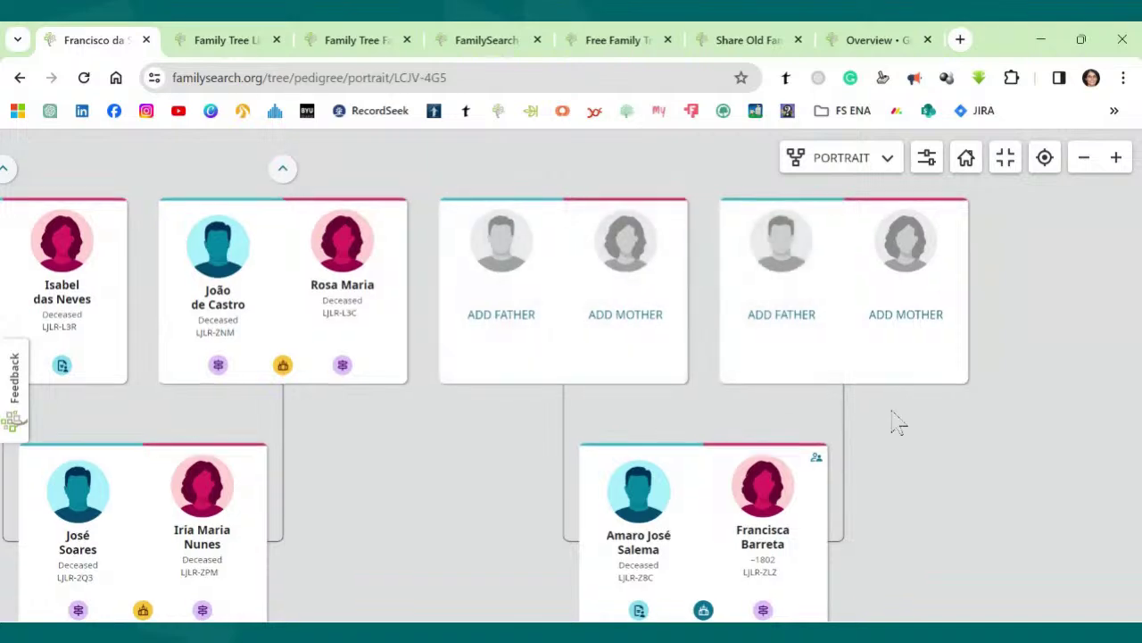
pyautogui.scroll(-1, 893, 421)
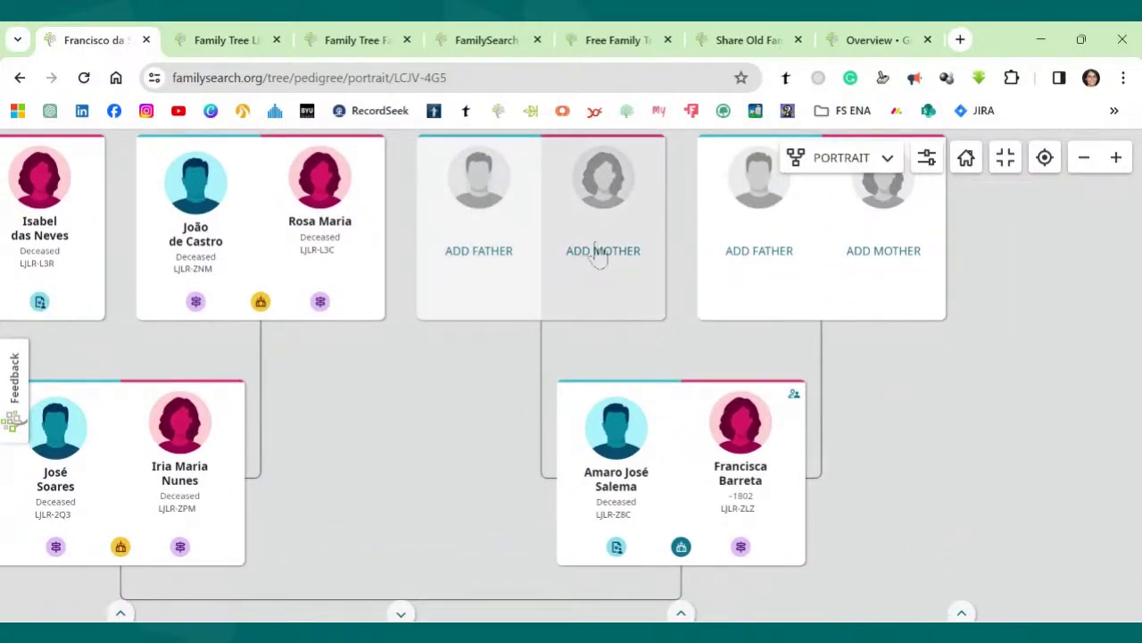
pyautogui.scroll(-5, 877, 459)
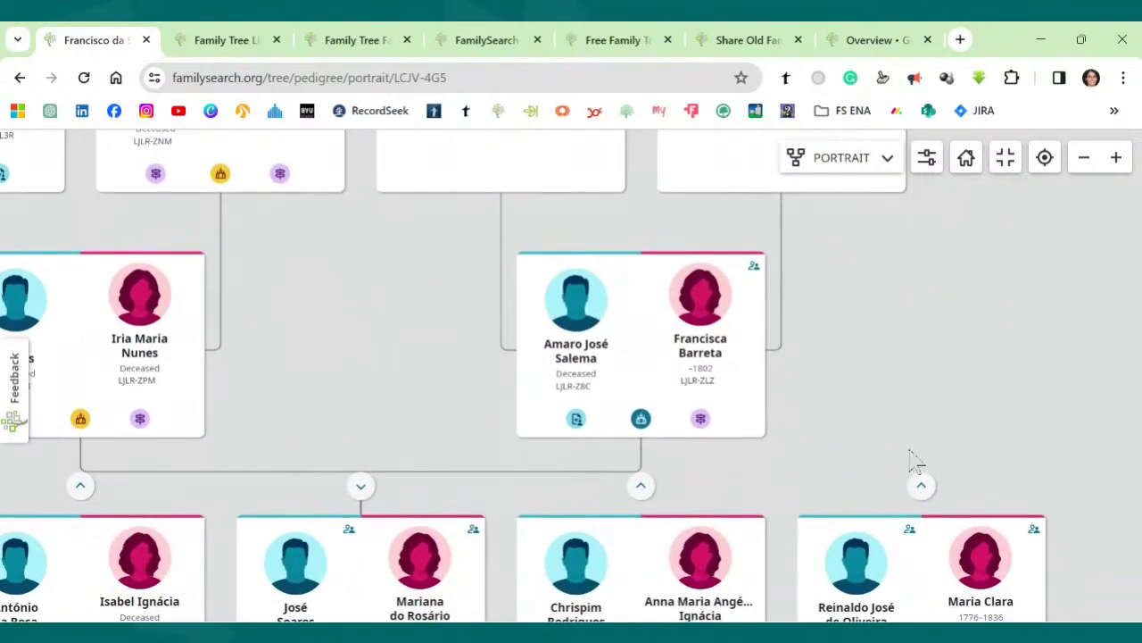
pyautogui.scroll(-4, 791, 434)
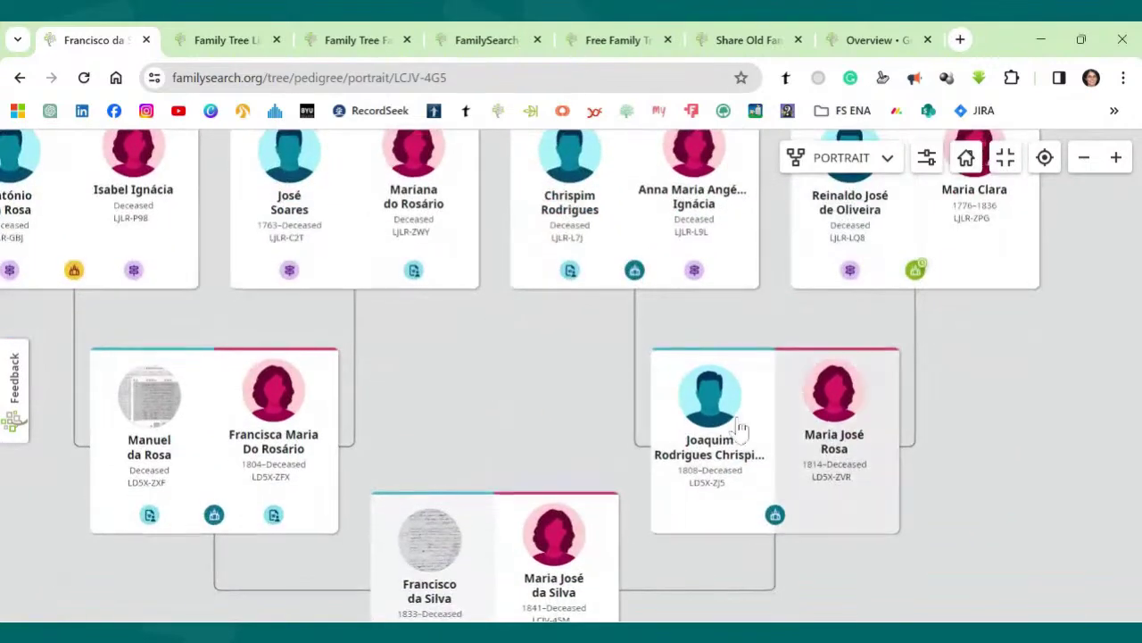
pyautogui.scroll(-6, 605, 457)
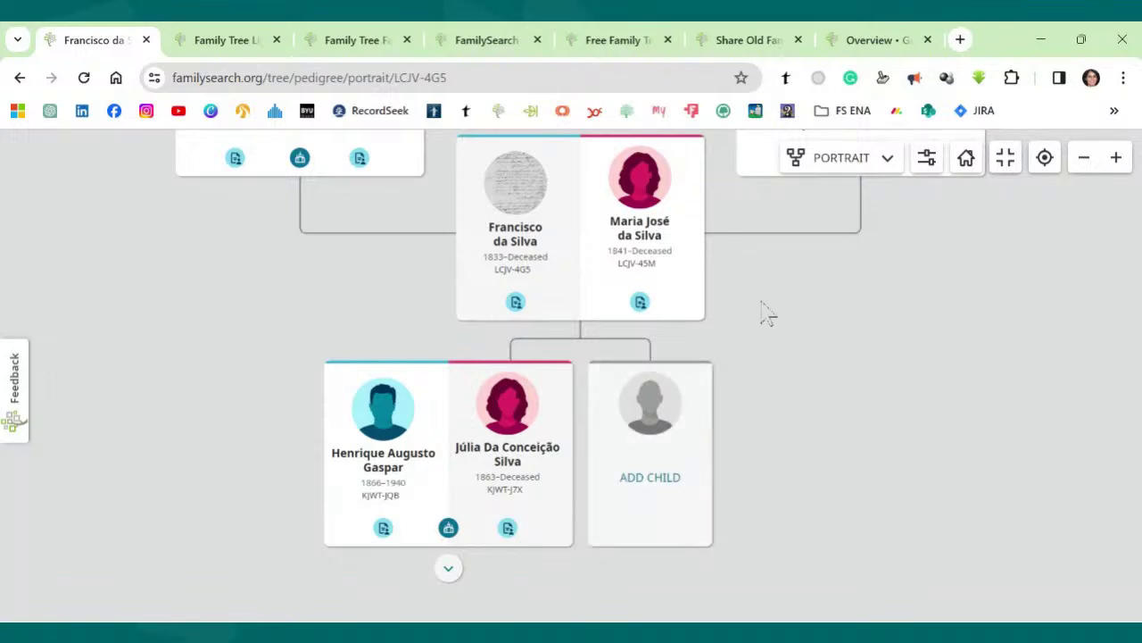
pyautogui.moveTo(760, 312); pyautogui.dragTo(714, 553)
pyautogui.moveTo(556, 288); pyautogui.dragTo(613, 505)
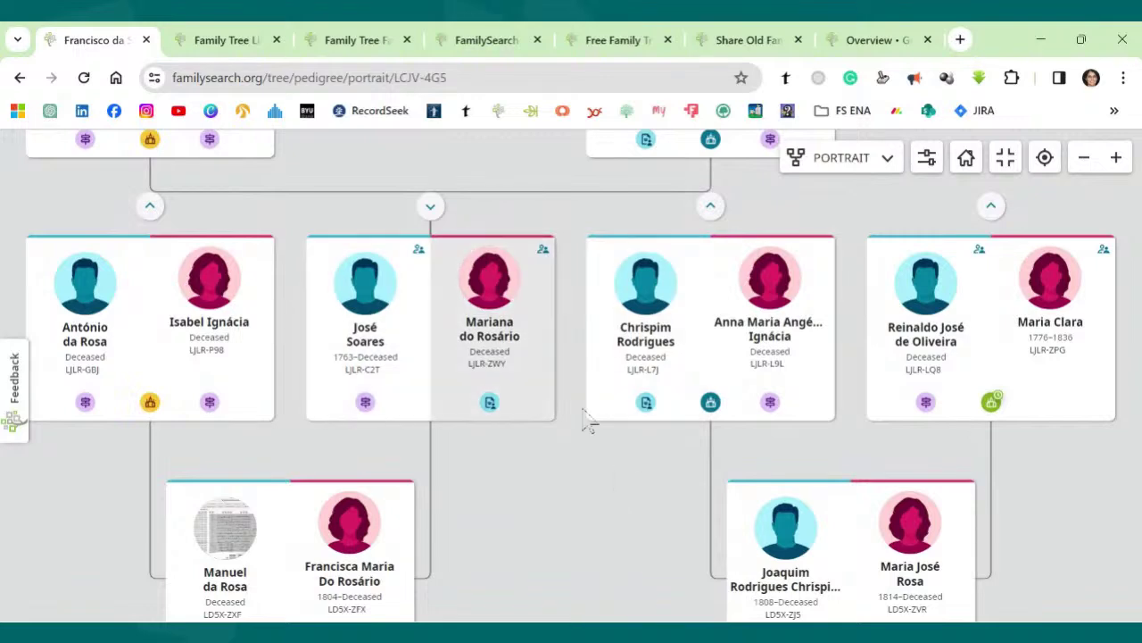
# - Recentre the tree on the paternal grandfather of the focus couple's wife and view his children and the empty parent cards
pyautogui.click(647, 337)
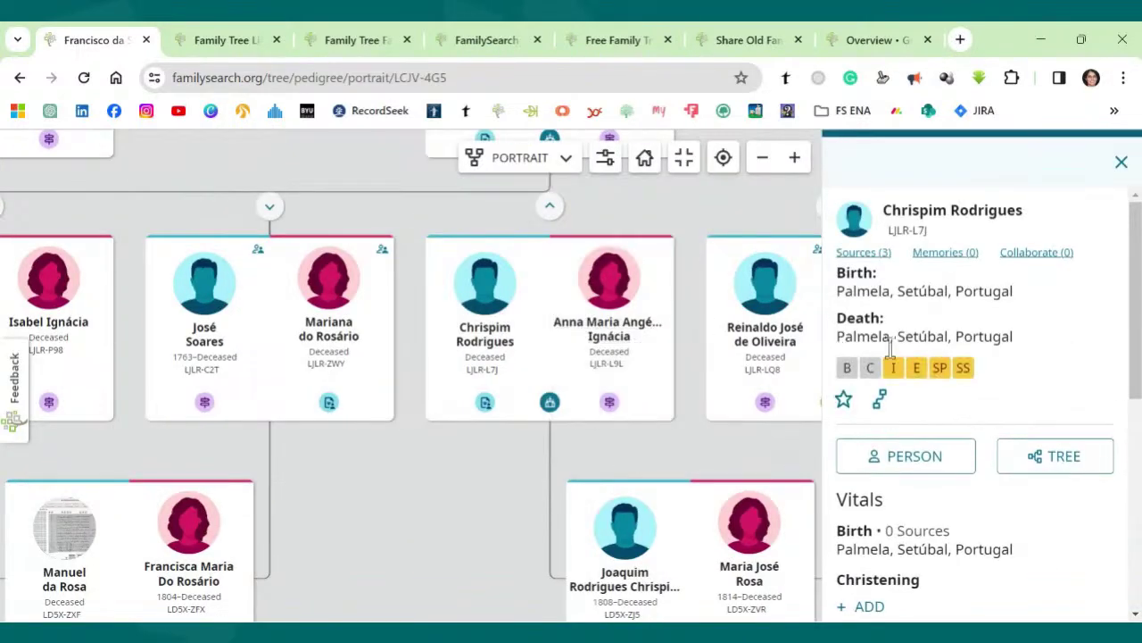
pyautogui.click(1064, 463)
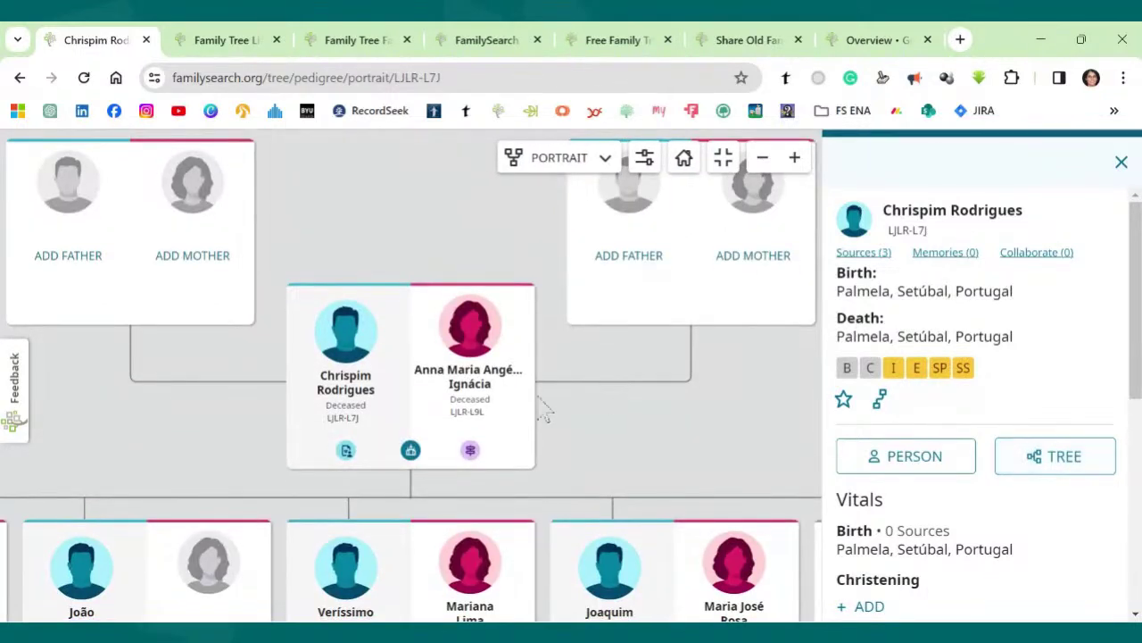
pyautogui.click(1120, 166)
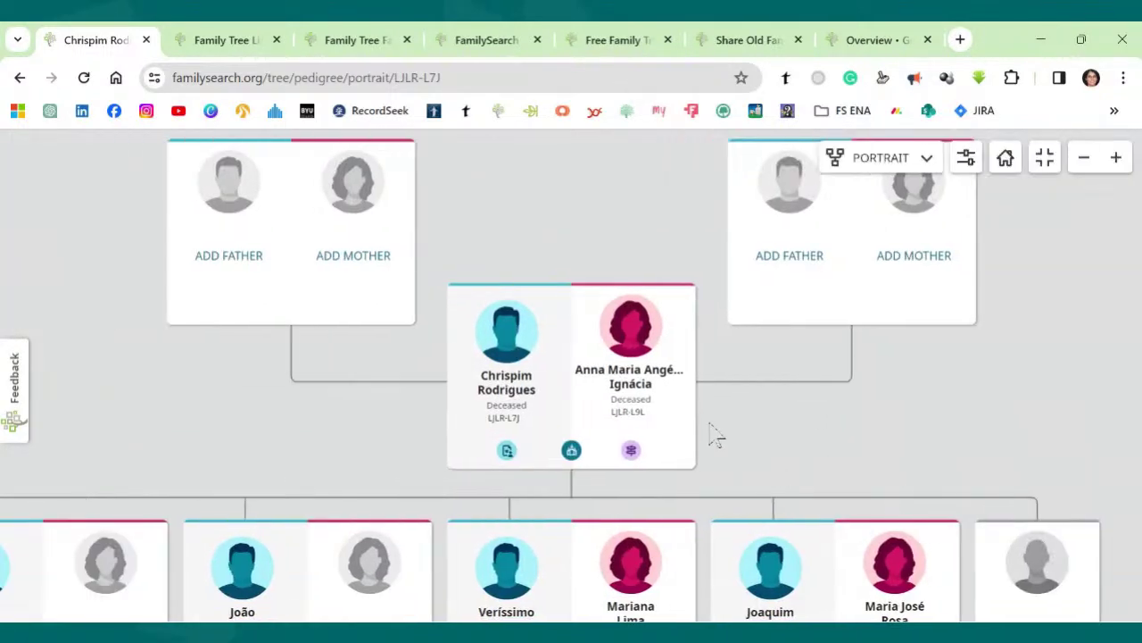
pyautogui.moveTo(936, 455); pyautogui.dragTo(863, 306)
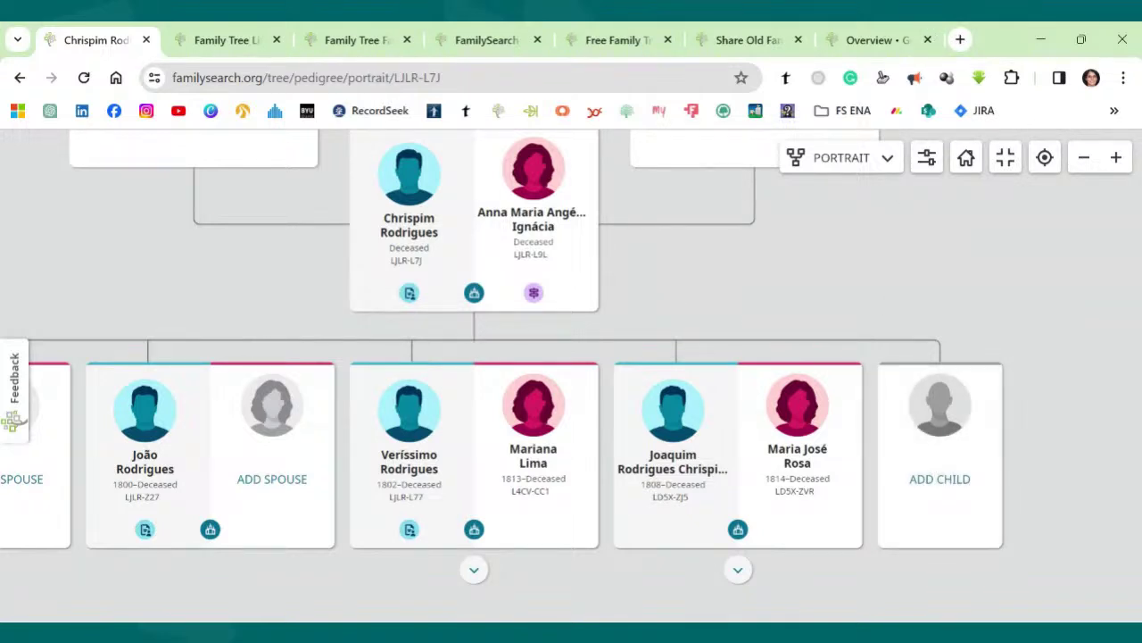
pyautogui.moveTo(676, 255); pyautogui.dragTo(799, 443)
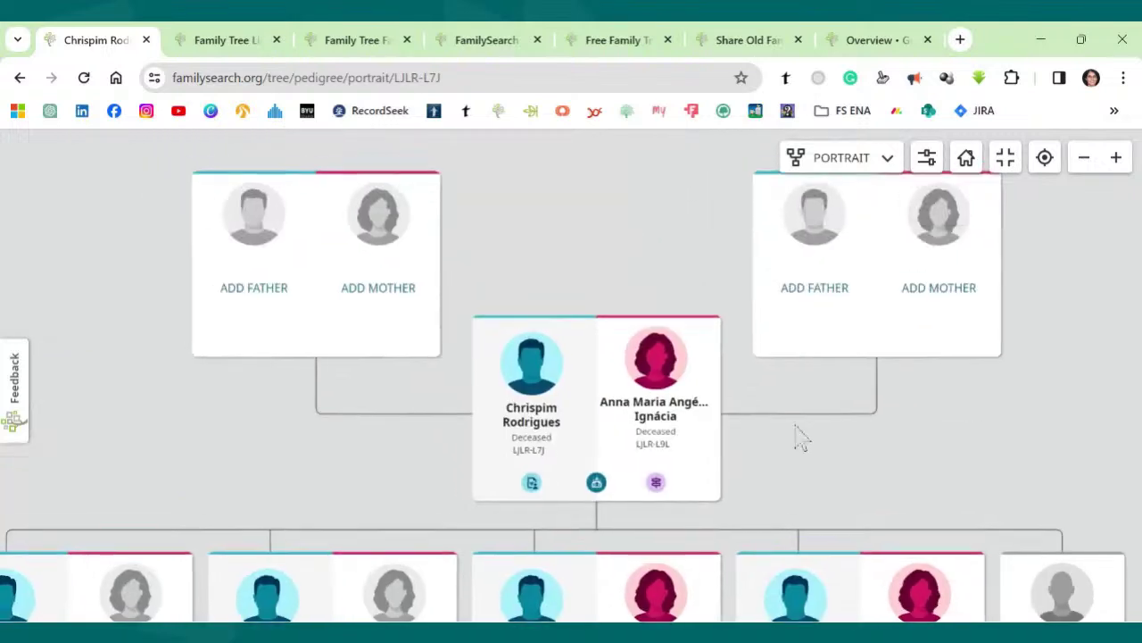
pyautogui.moveTo(620, 229); pyautogui.dragTo(620, 260)
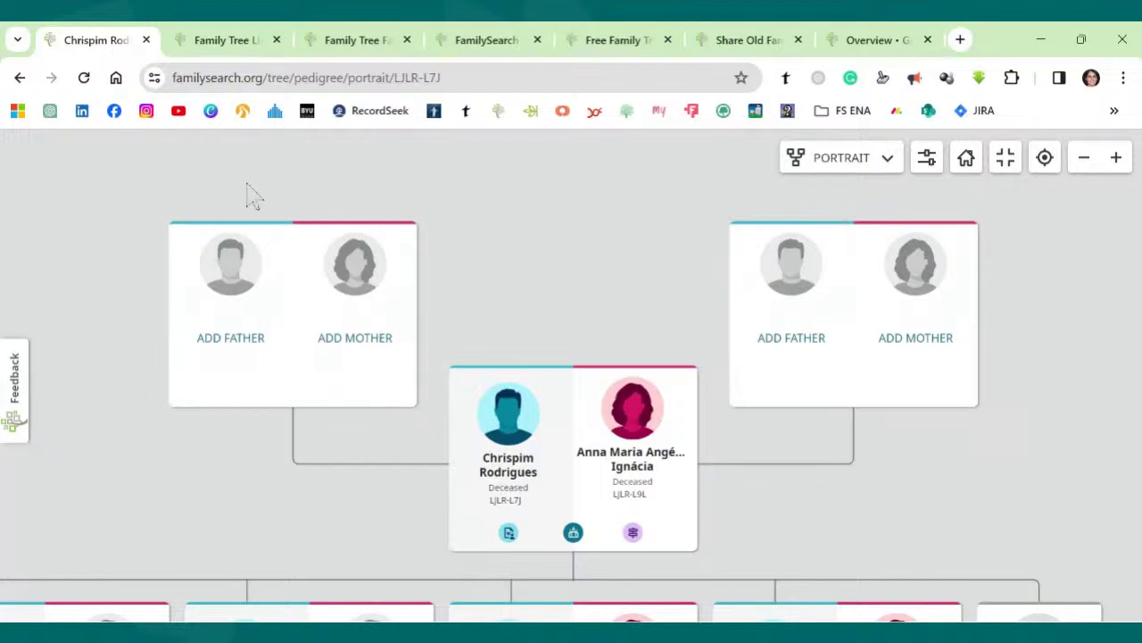
# - Exit the full-screen tree display and search the help articles for "lite"
pyautogui.click(1007, 161)
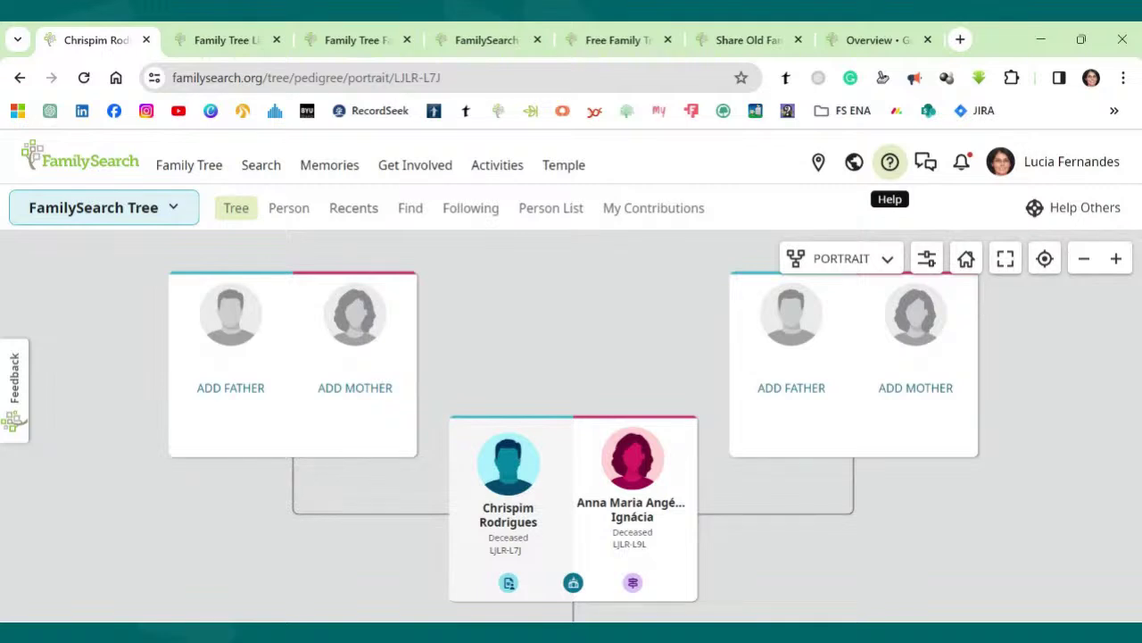
pyautogui.click(890, 161)
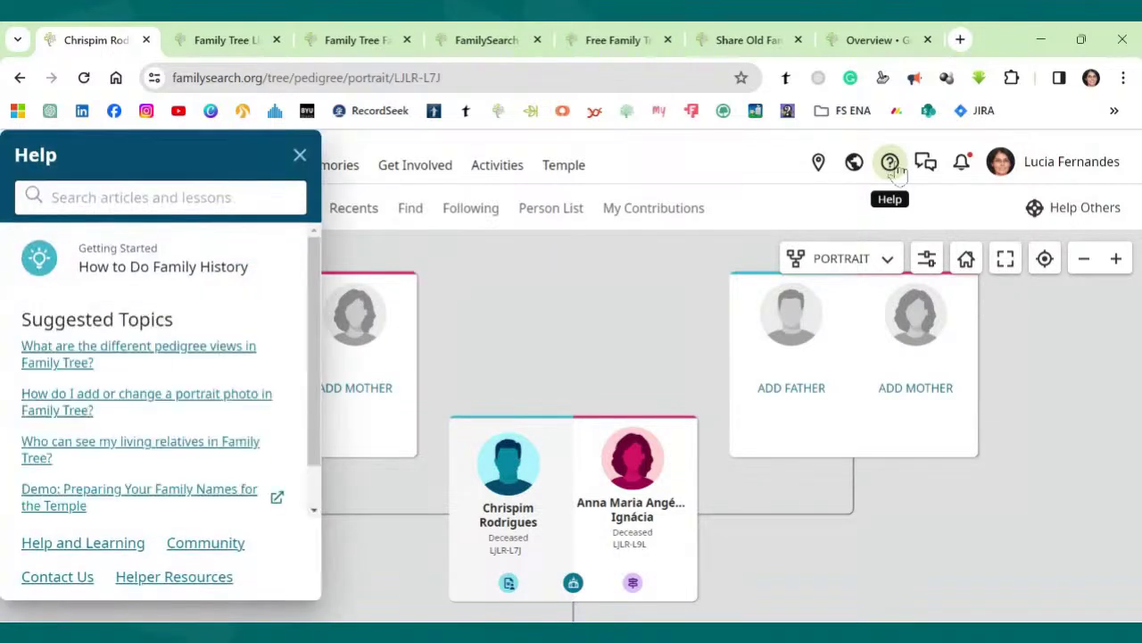
pyautogui.click(198, 198)
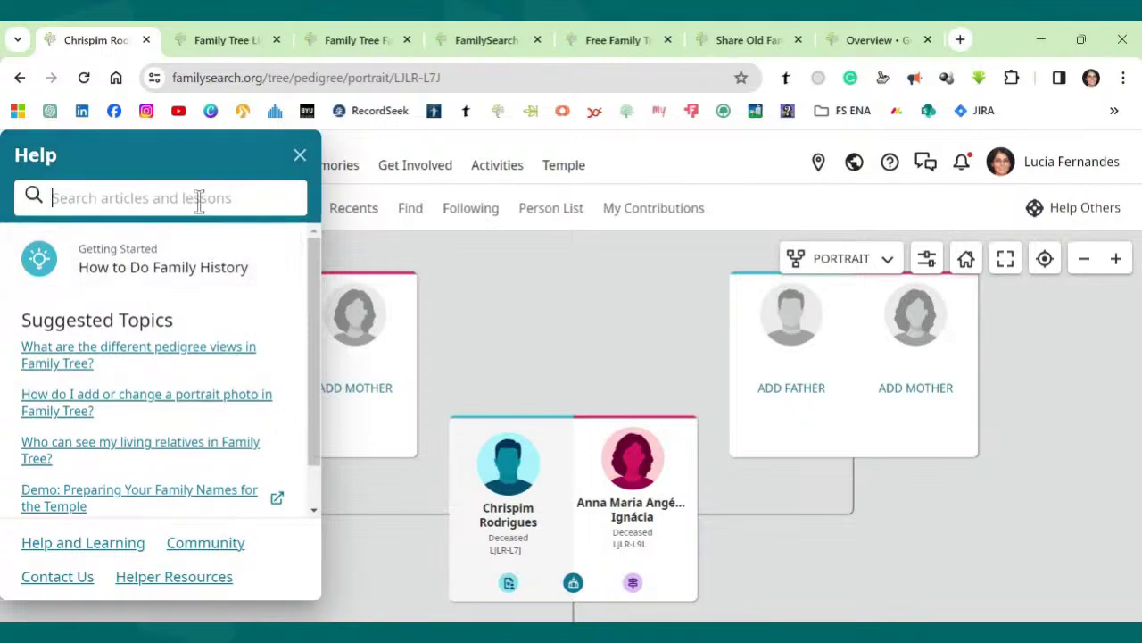
pyautogui.write('lite')
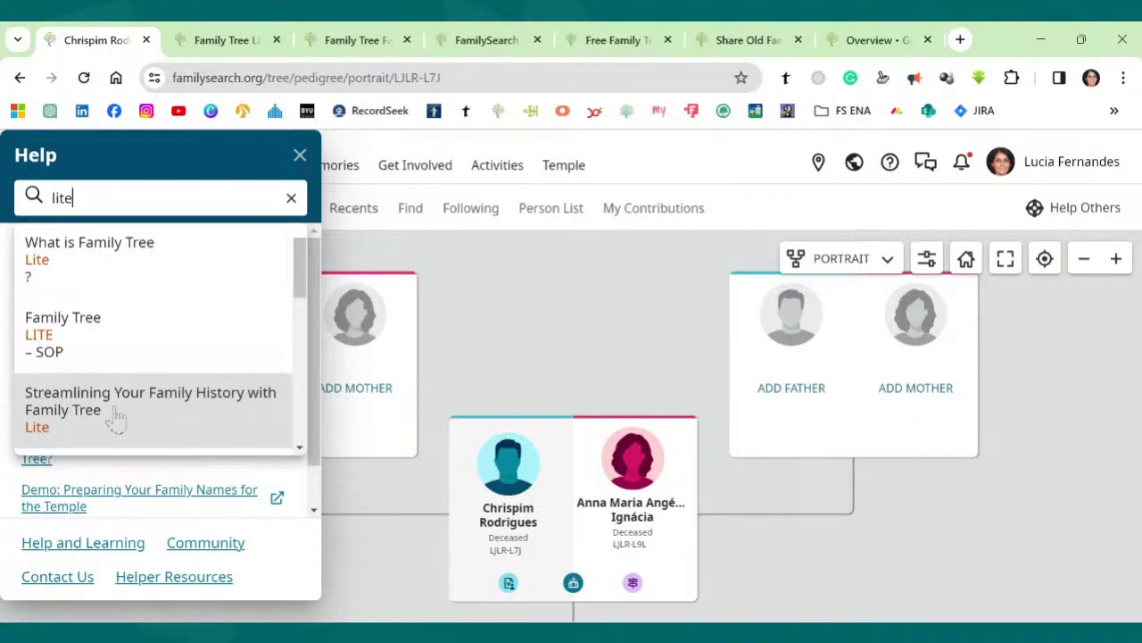
# - Read the blog article on Family Tree Lite, from its introduction through the differences from Family Tree and the menu options
pyautogui.click(219, 42)
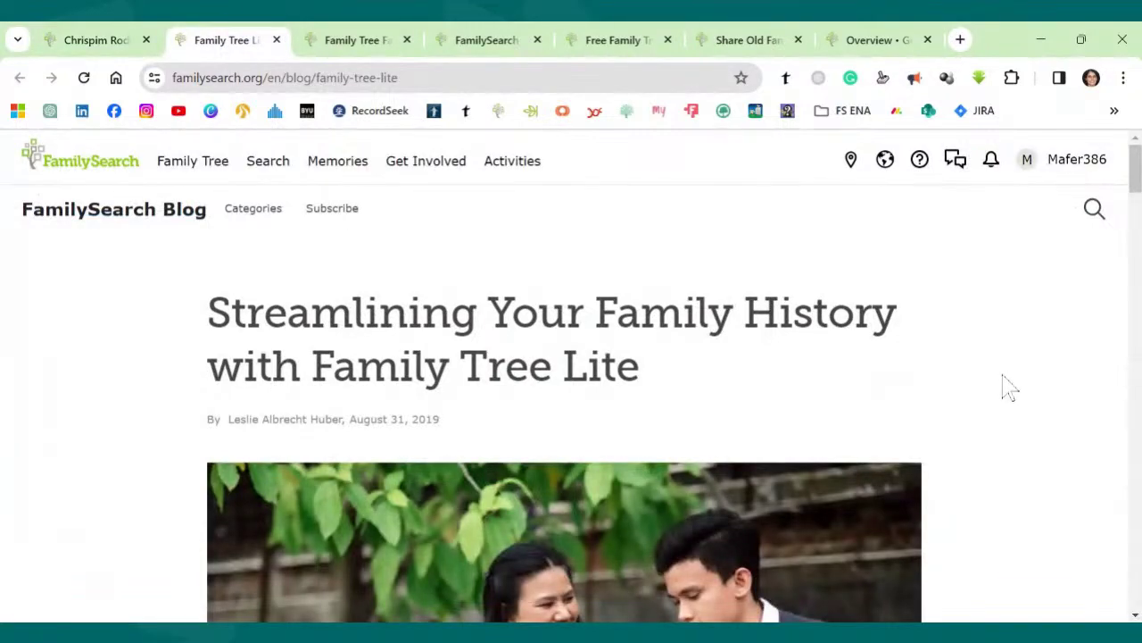
pyautogui.scroll(-3, 1023, 404)
pyautogui.scroll(3, 1023, 404)
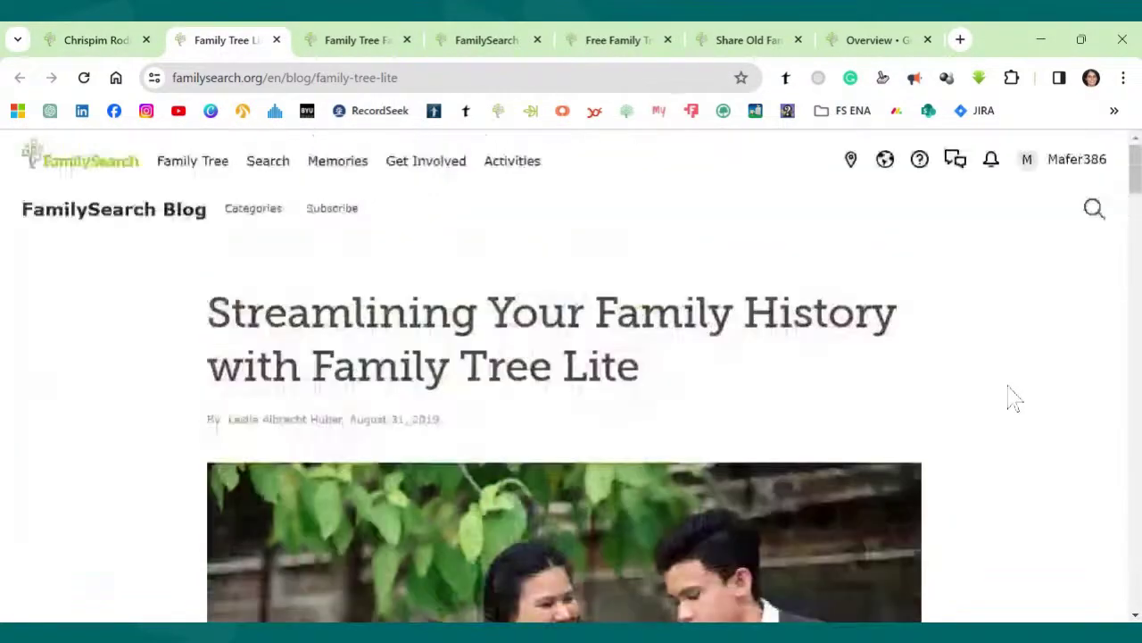
pyautogui.scroll(-3, 1007, 396)
pyautogui.scroll(-3, 1007, 395)
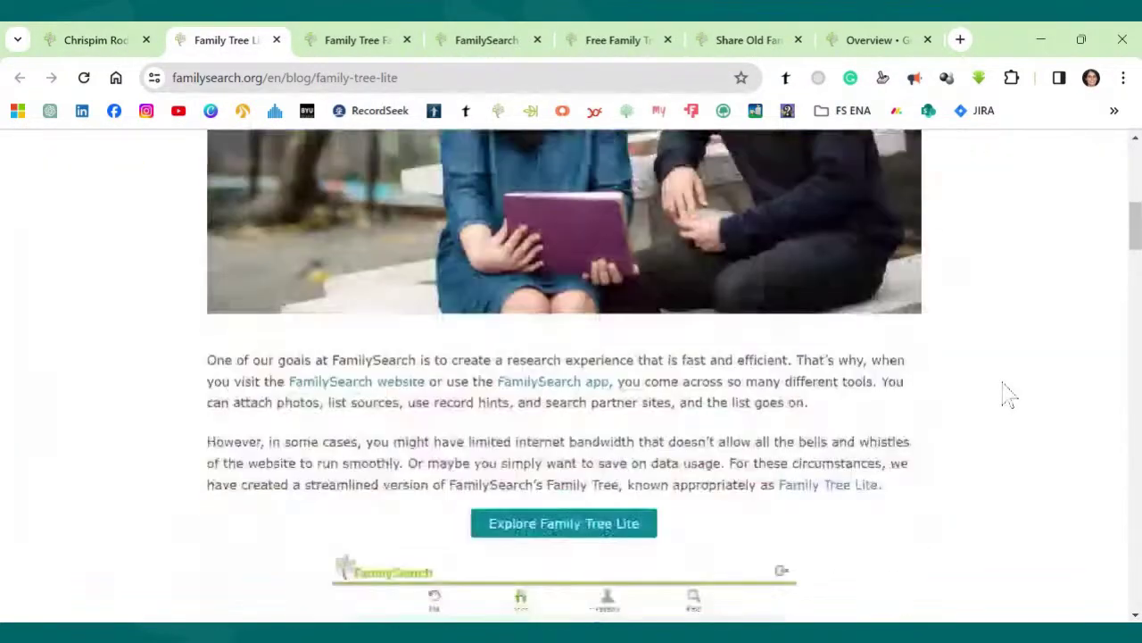
pyautogui.scroll(-3, 1005, 393)
pyautogui.scroll(3, 839, 330)
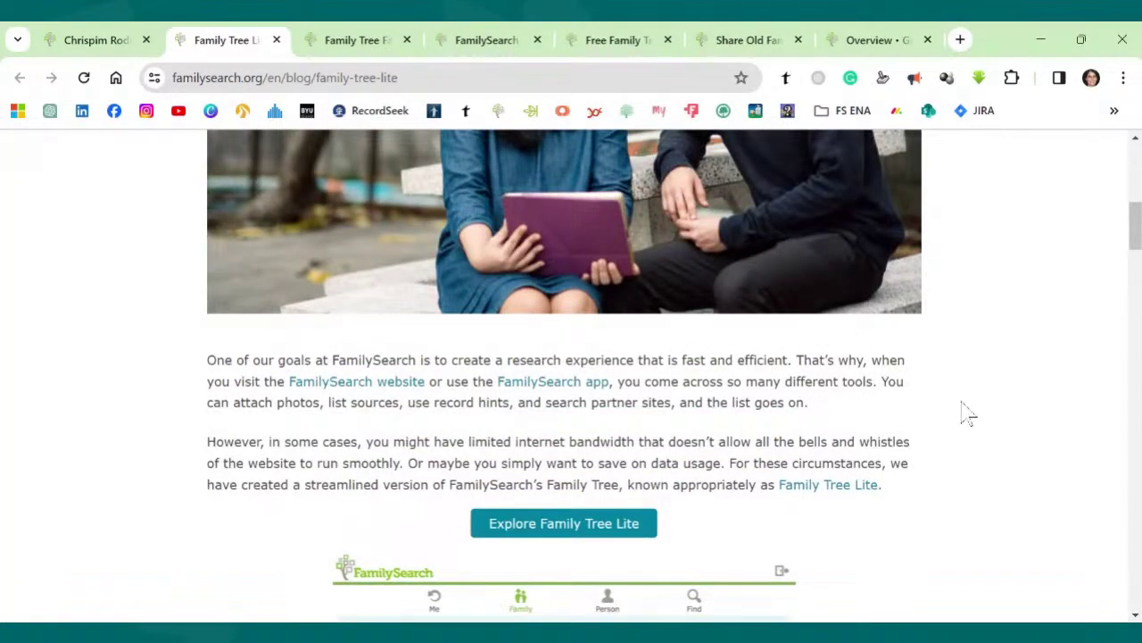
pyautogui.scroll(-3, 968, 414)
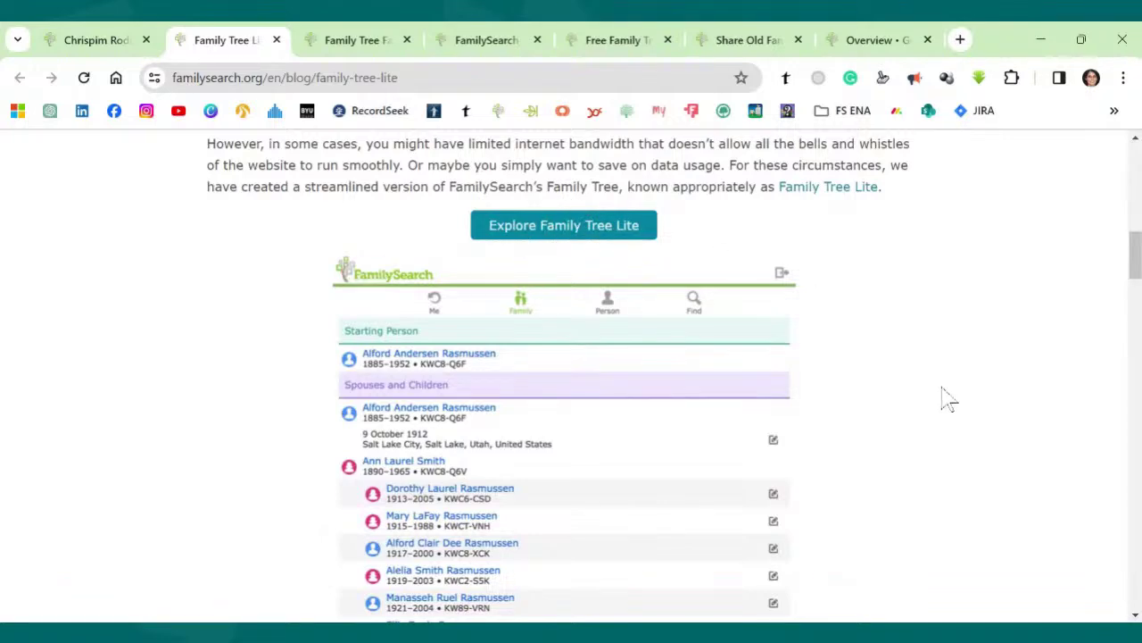
pyautogui.scroll(-4, 948, 399)
pyautogui.scroll(-3, 874, 408)
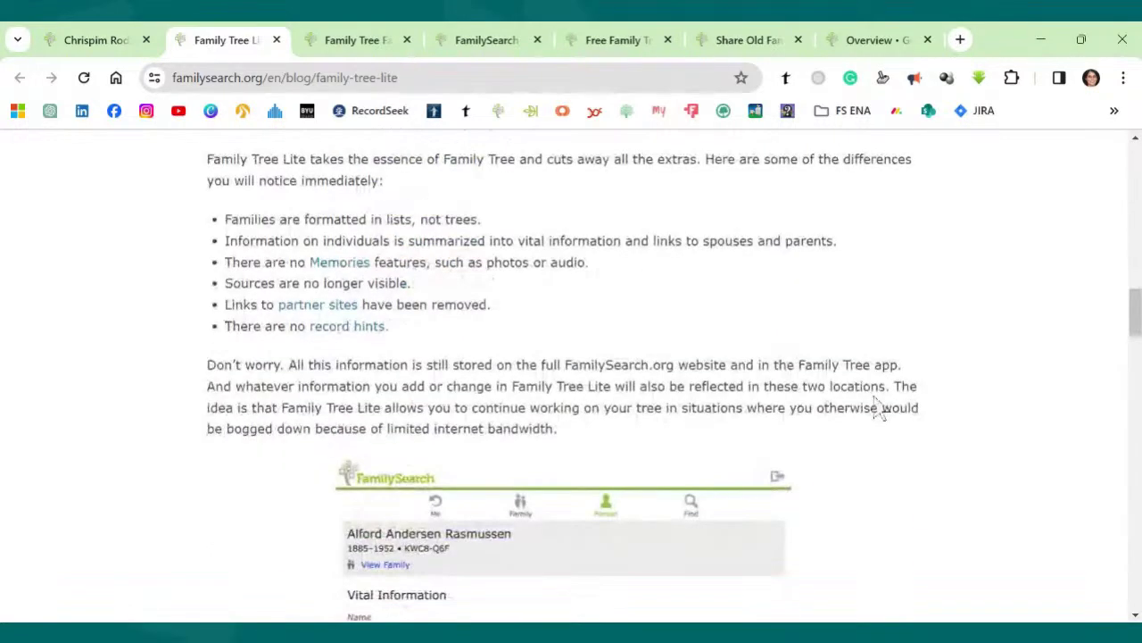
pyautogui.scroll(-3, 879, 408)
pyautogui.scroll(-3, 880, 404)
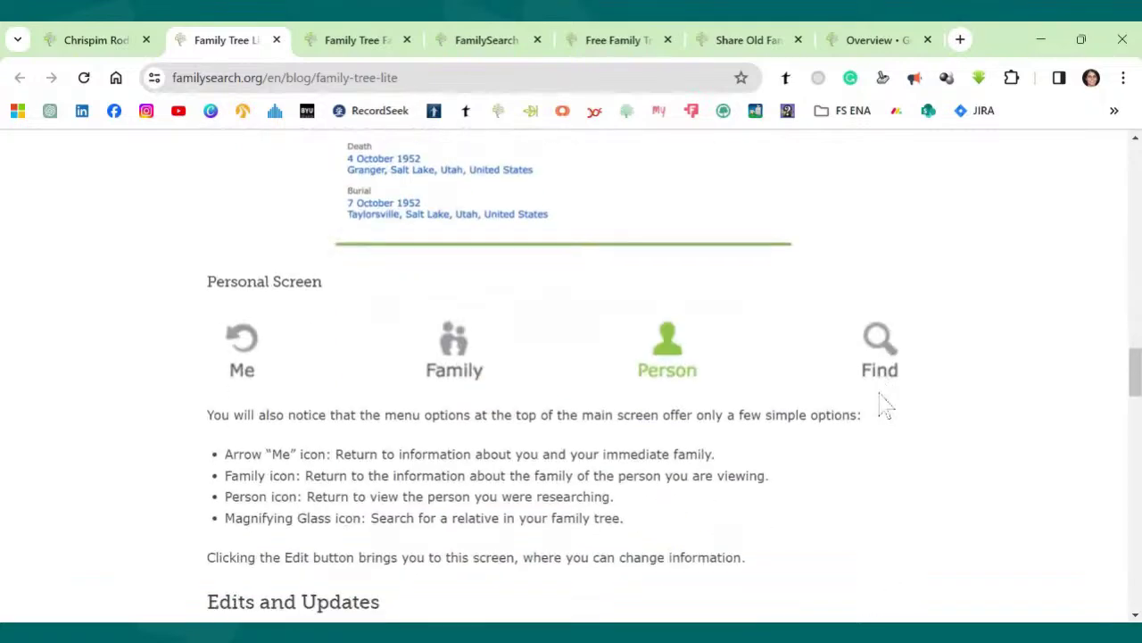
# - Open Family Tree Lite through the article's closing Explore Family Tree Lite link and return to the article
pyautogui.scroll(-6, 884, 406)
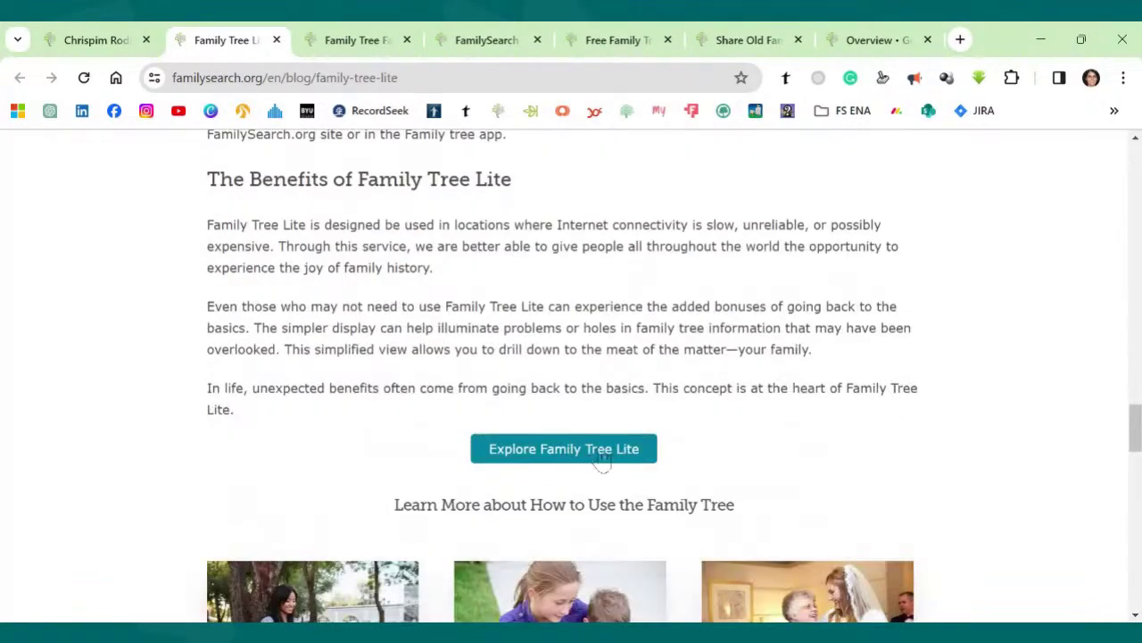
pyautogui.click(579, 455)
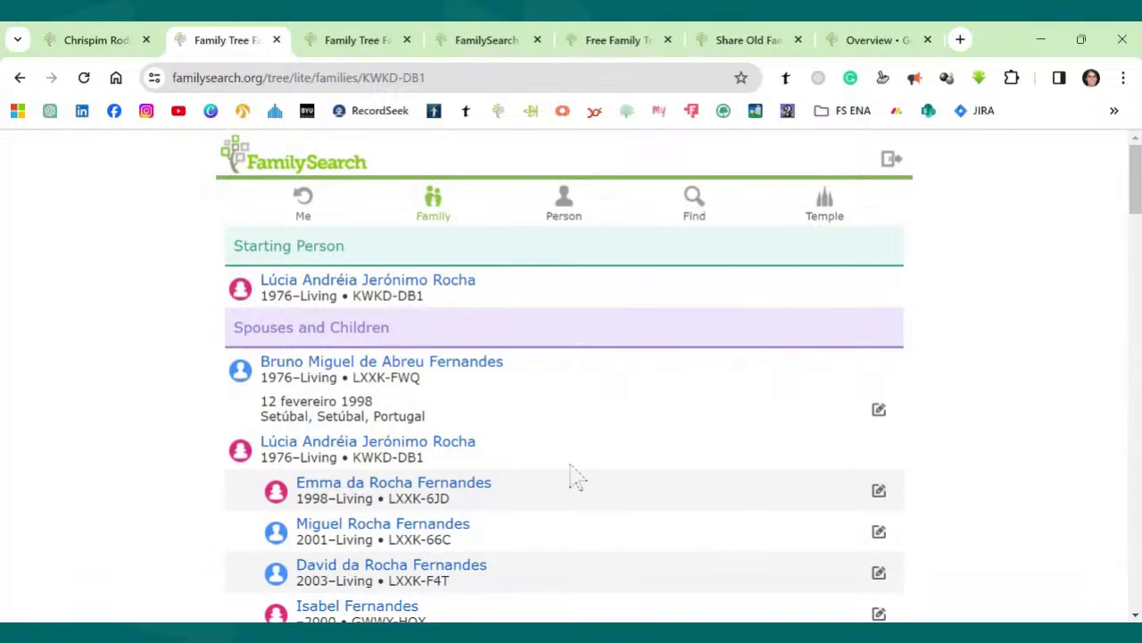
pyautogui.click(30, 79)
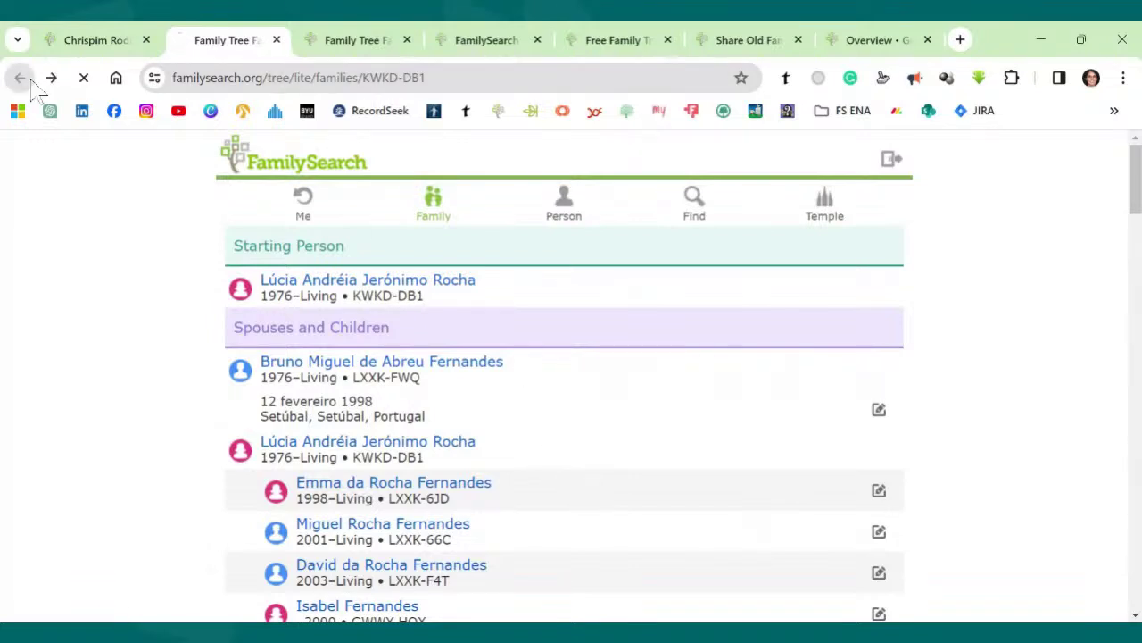
# - Bring up the sample person's family page in Family Tree Lite, look through it to the great-grandparents and return to its start
pyautogui.click(361, 43)
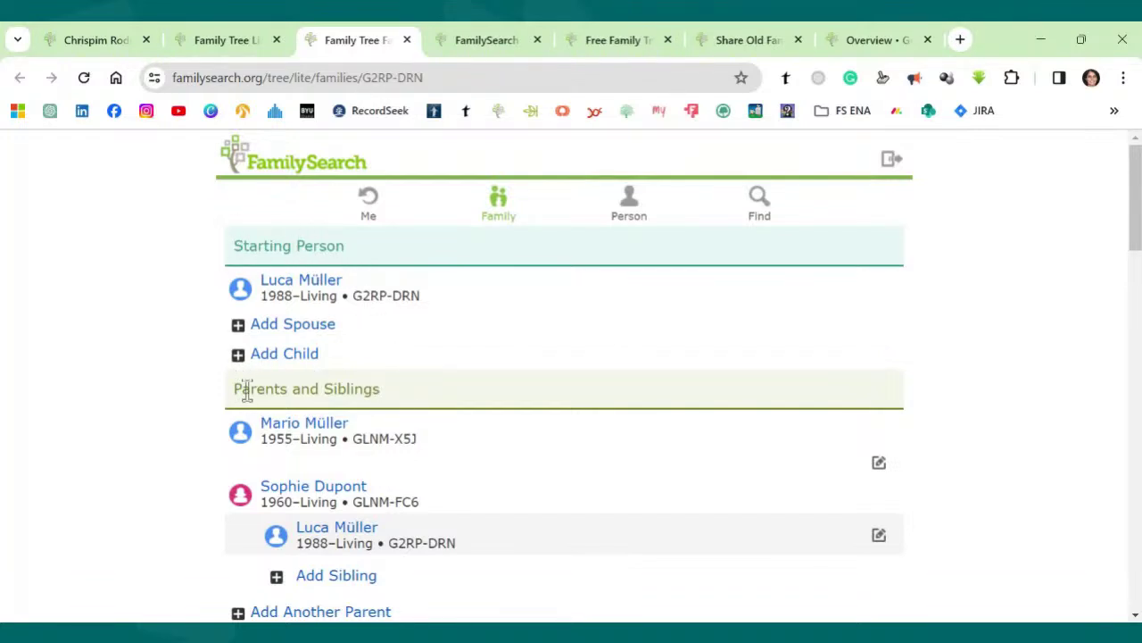
pyautogui.scroll(-3, 536, 370)
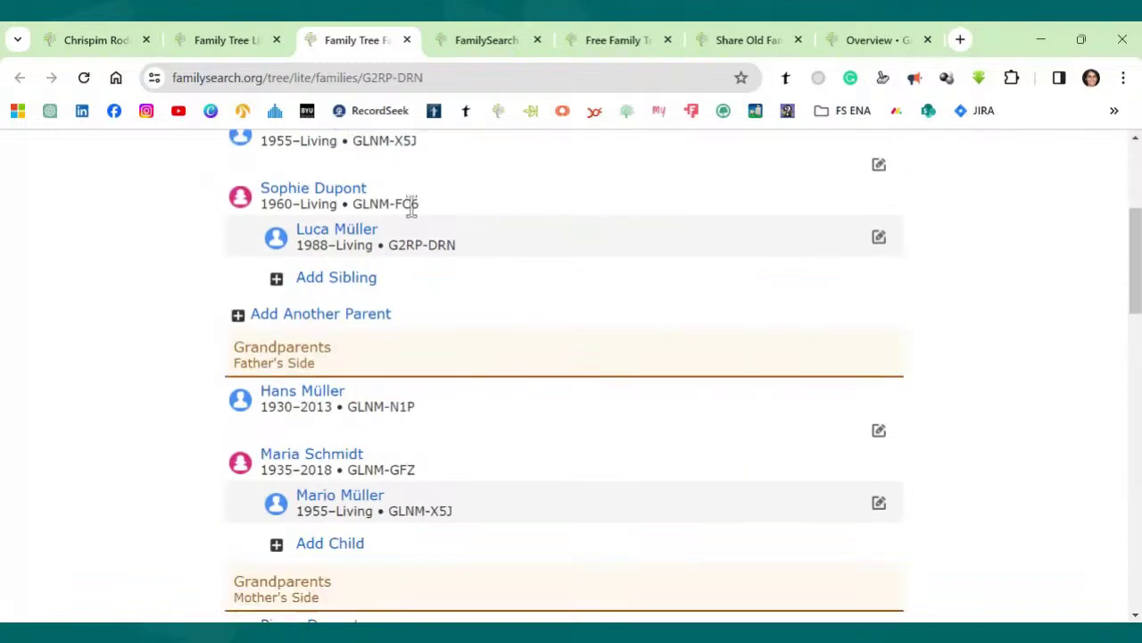
pyautogui.moveTo(1137, 298); pyautogui.dragTo(1138, 569)
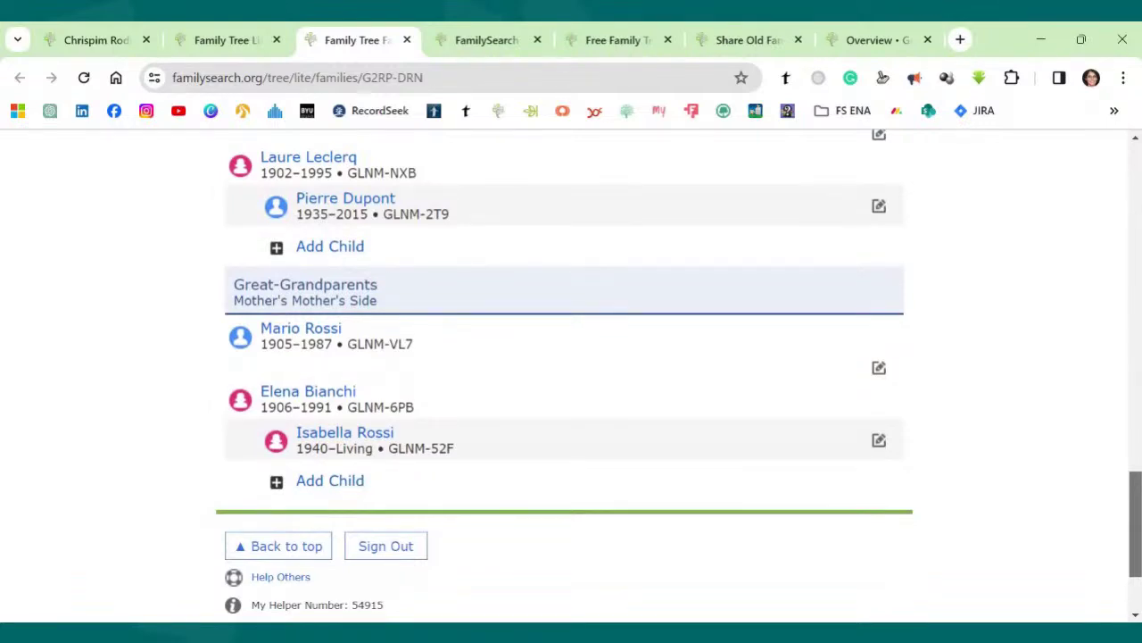
pyautogui.moveTo(1136, 557); pyautogui.dragTo(1138, 303)
pyautogui.scroll(3, 324, 365)
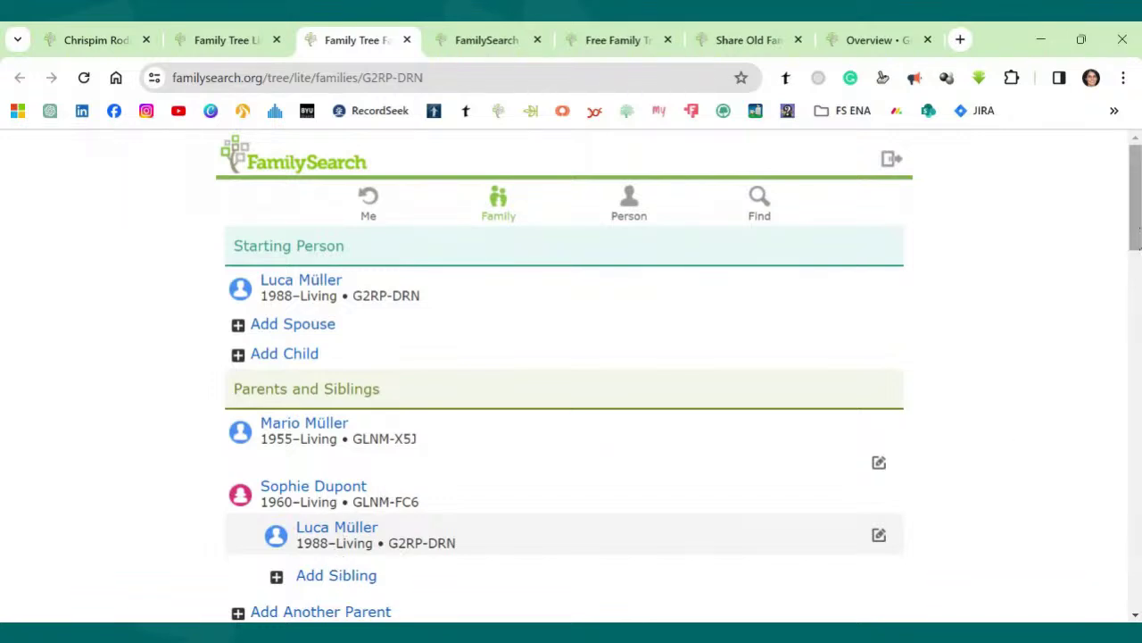
# - Examine the Lite family list generation by generation: parents and siblings, grandparents, and great-grandparents on all four sides
pyautogui.moveTo(1136, 230); pyautogui.dragTo(1136, 271)
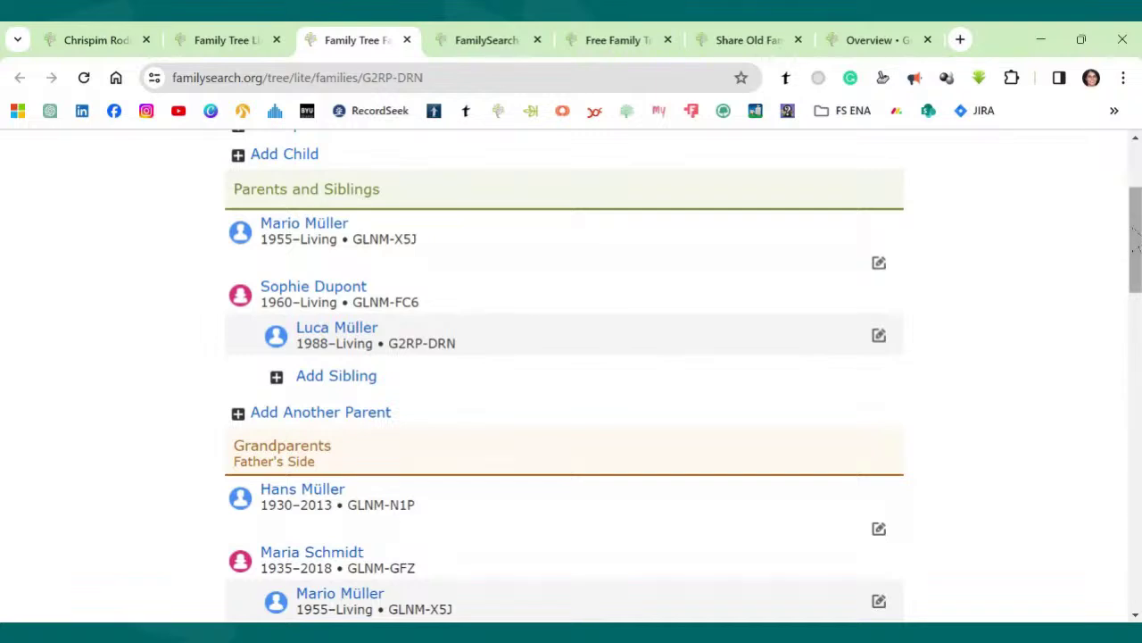
pyautogui.moveTo(1137, 234); pyautogui.dragTo(1136, 371)
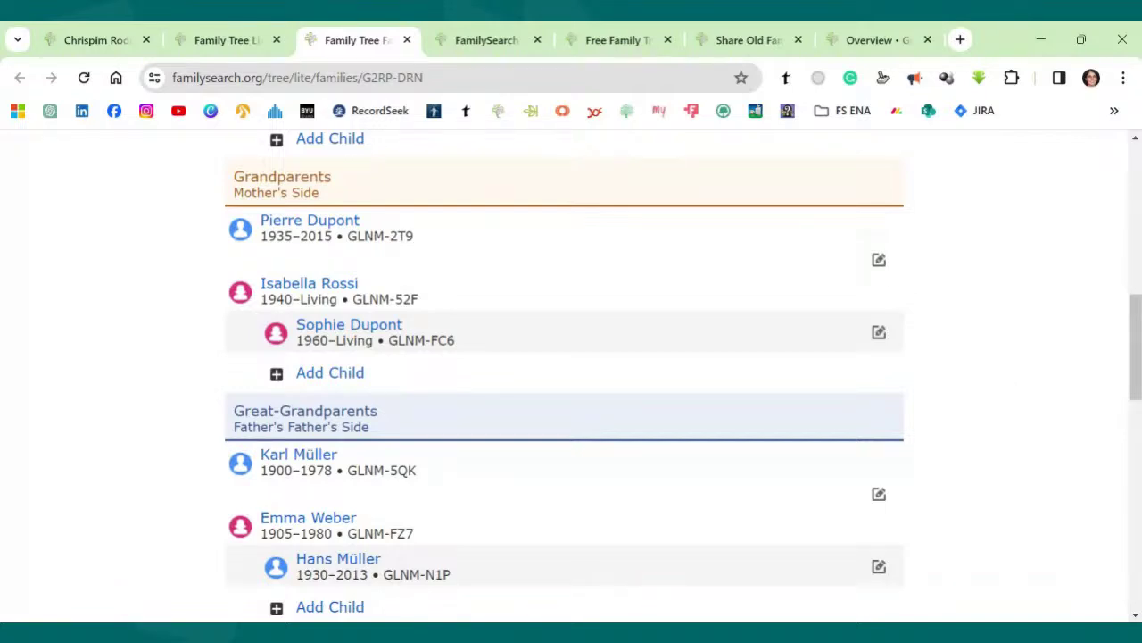
pyautogui.moveTo(1136, 321); pyautogui.dragTo(1137, 376)
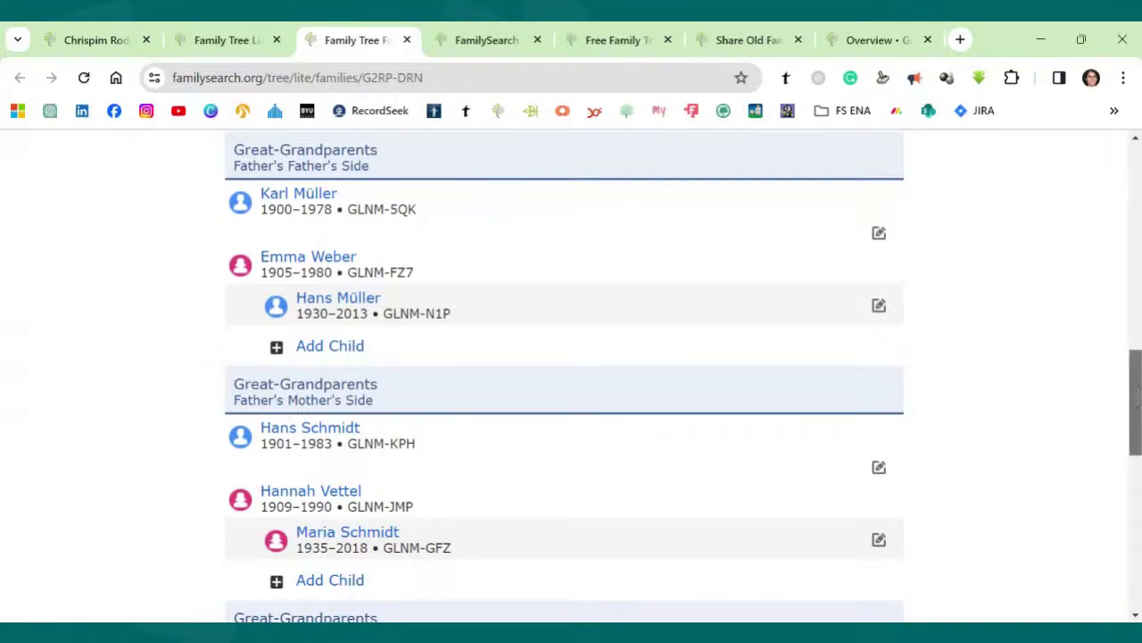
pyautogui.scroll(-2, 571, 375)
pyautogui.scroll(-1, 571, 375)
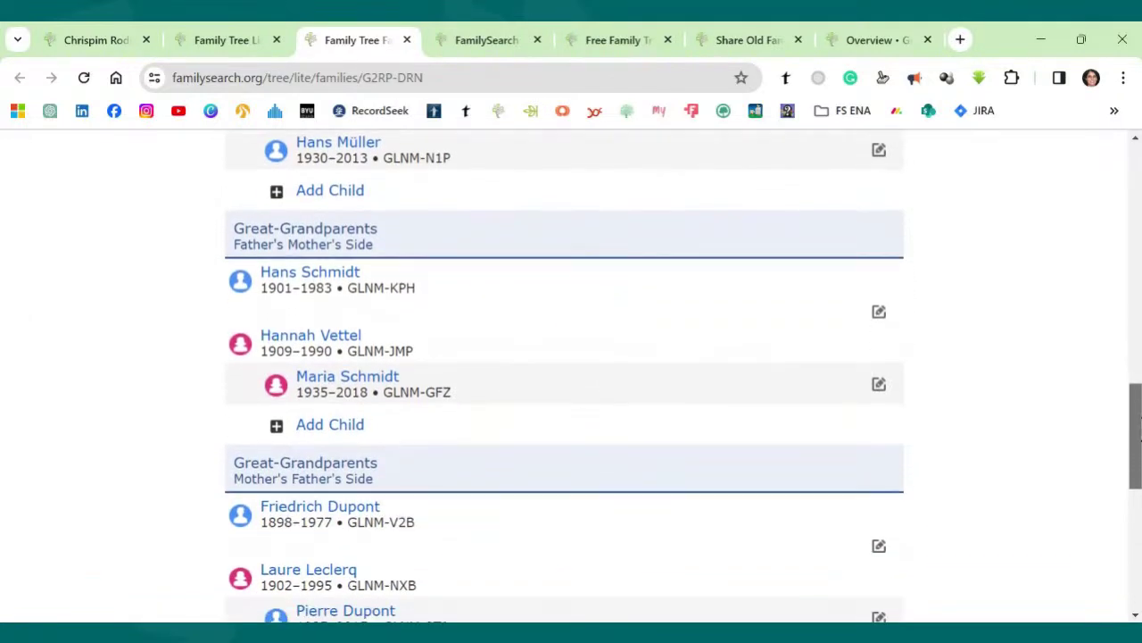
pyautogui.scroll(-3, 571, 375)
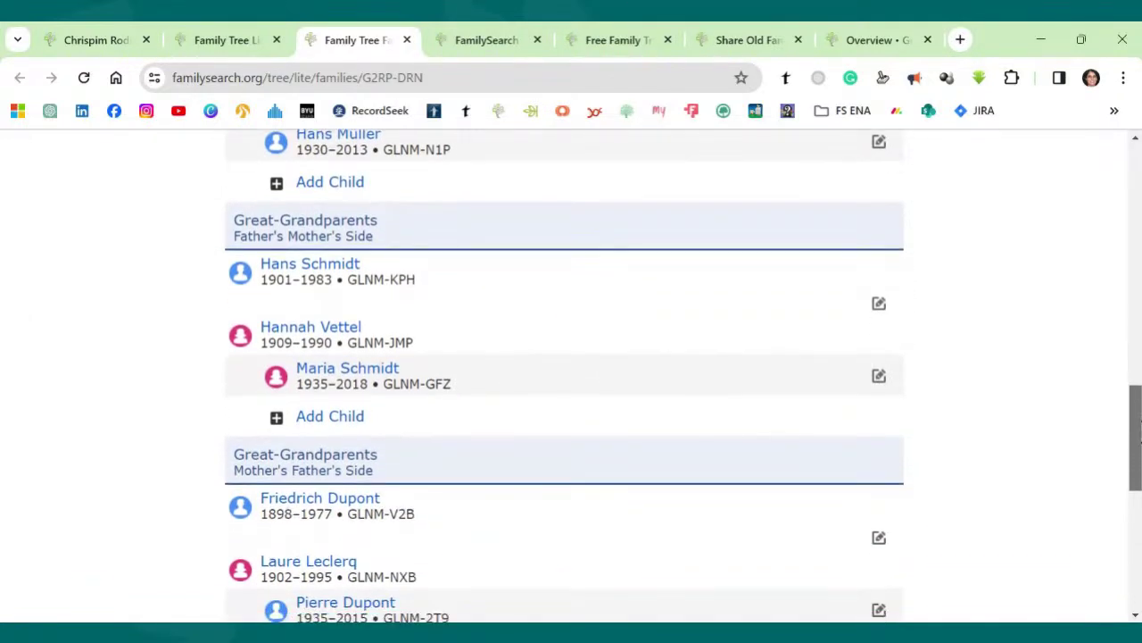
pyautogui.scroll(-3, 571, 375)
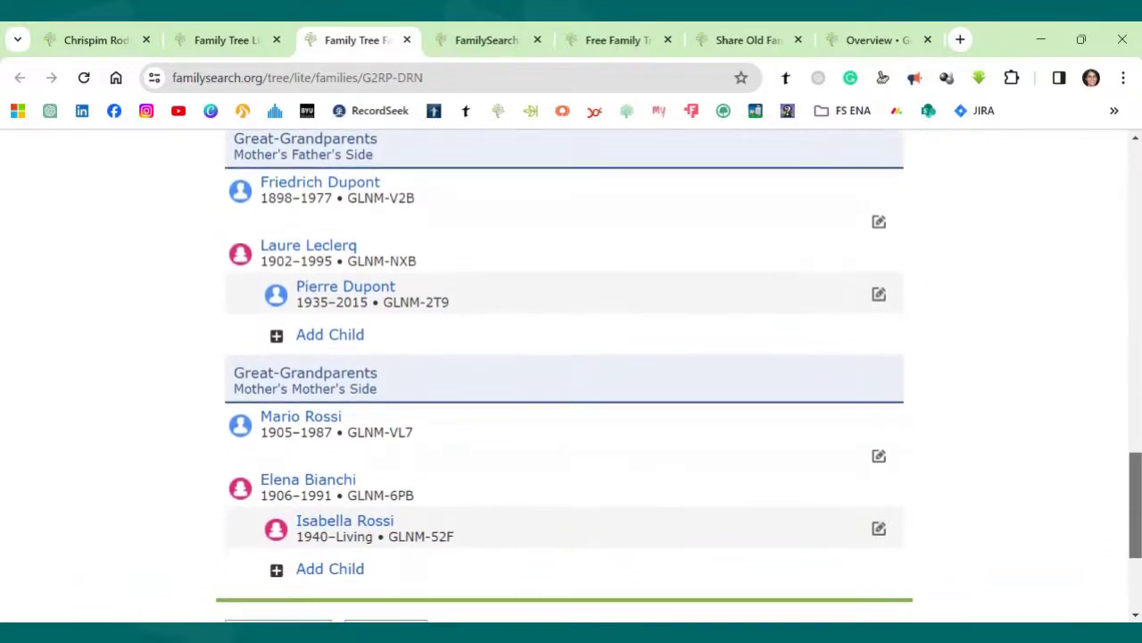
pyautogui.moveTo(1135, 490); pyautogui.dragTo(1135, 215)
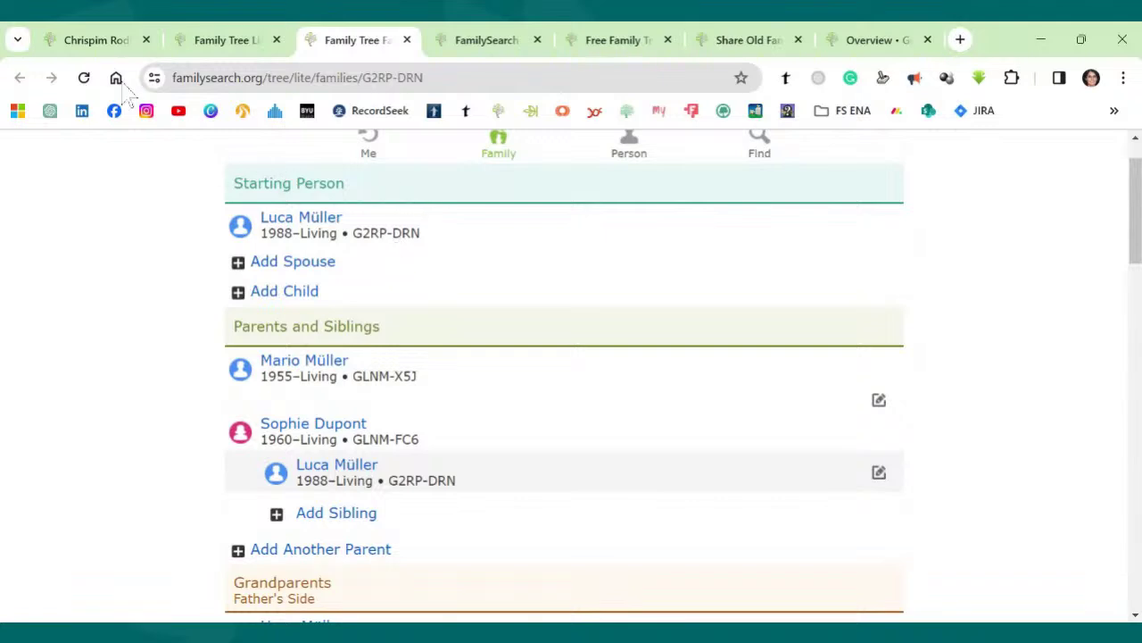
# - Return to the full FamilySearch tree, switch it to Landscape view and close the Help panel
pyautogui.click(97, 50)
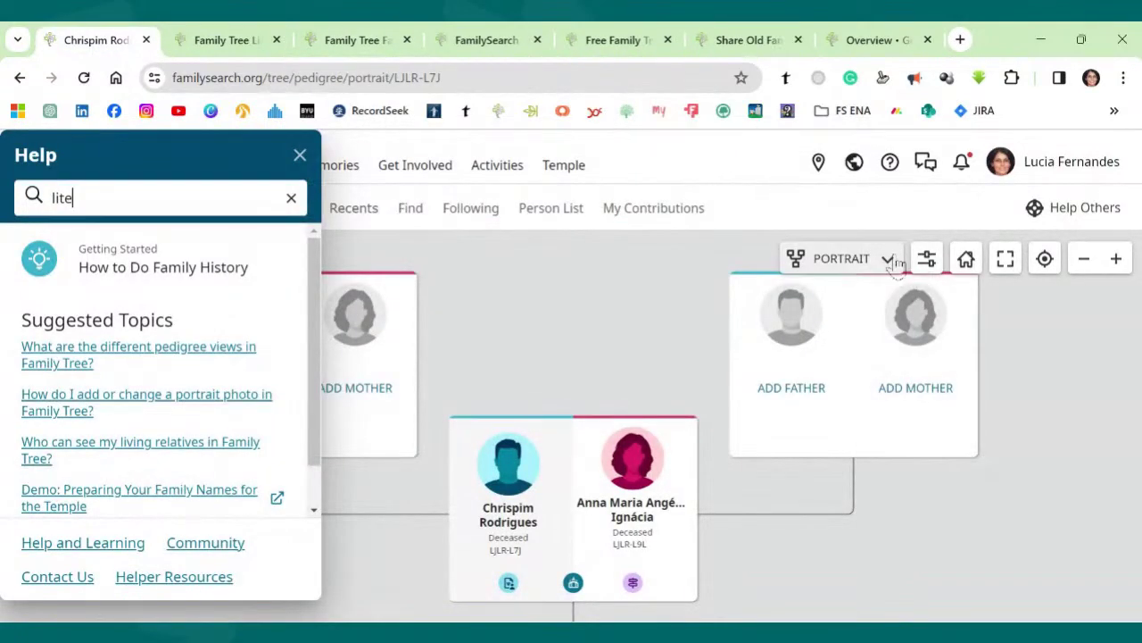
pyautogui.click(857, 258)
pyautogui.click(892, 305)
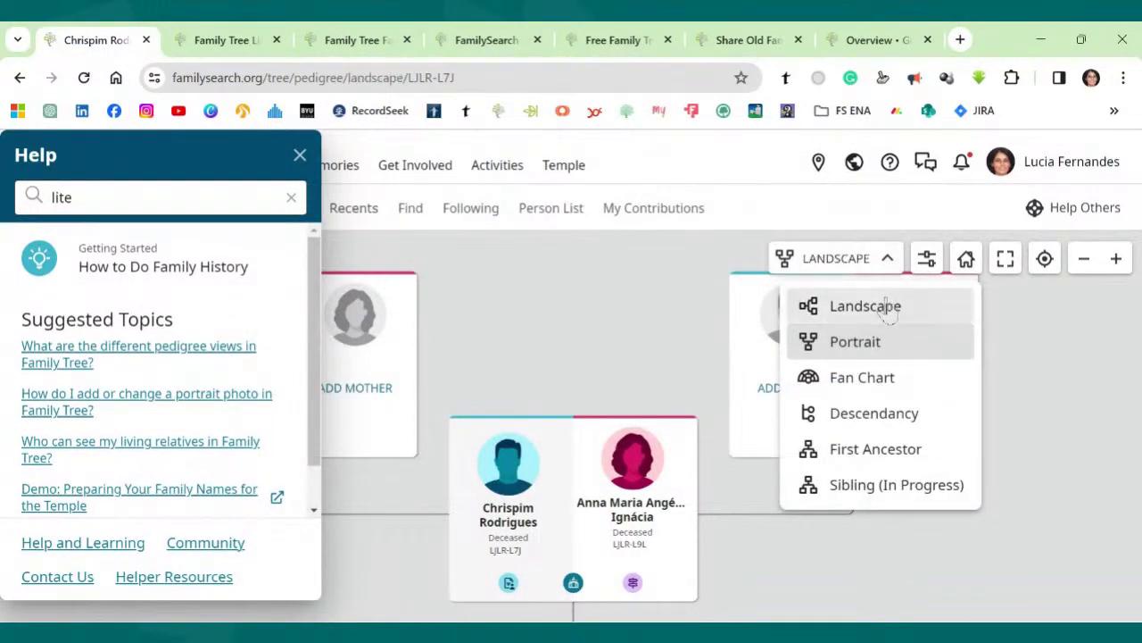
pyautogui.click(300, 155)
pyautogui.moveTo(363, 269); pyautogui.dragTo(762, 362)
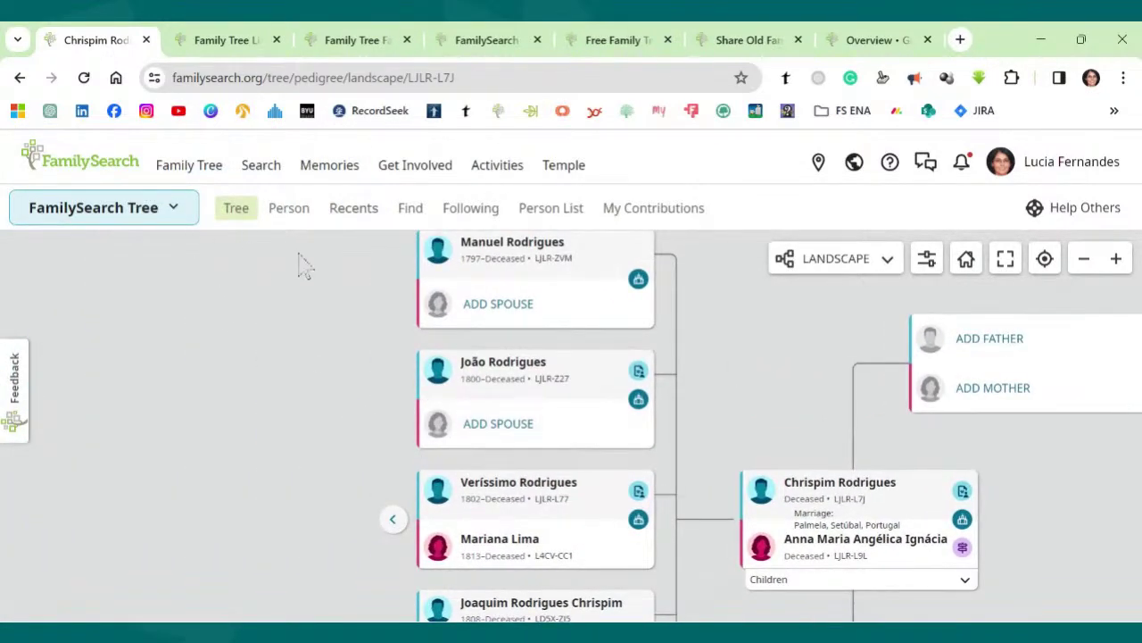
# - Recentre the tree on the account owner through the recent people list and view the parents and grandparents
pyautogui.click(354, 208)
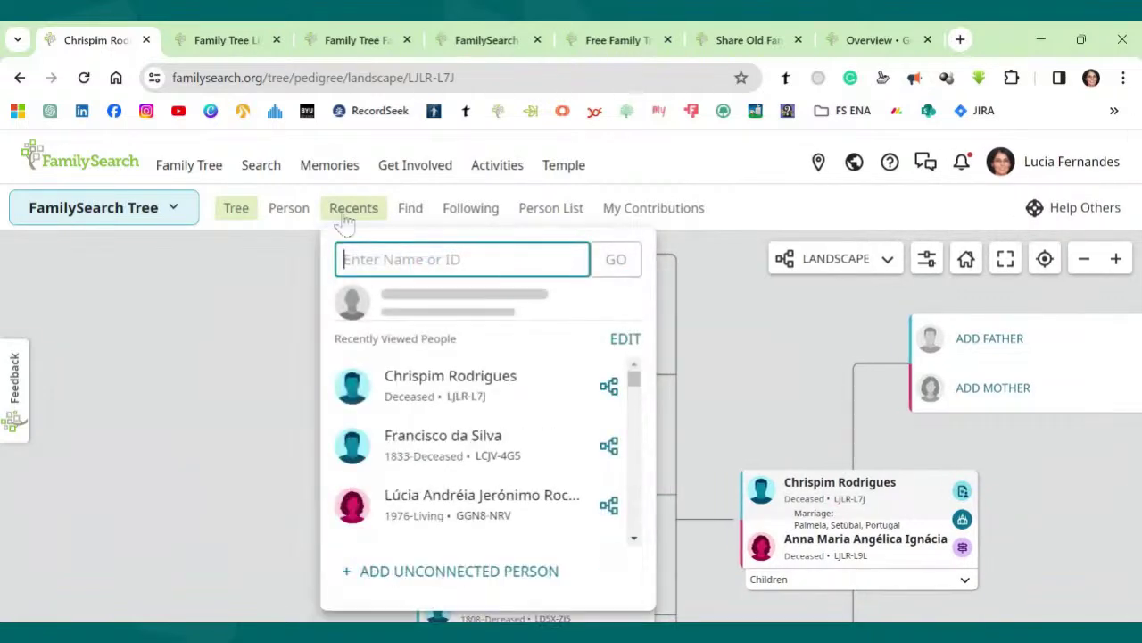
pyautogui.click(623, 309)
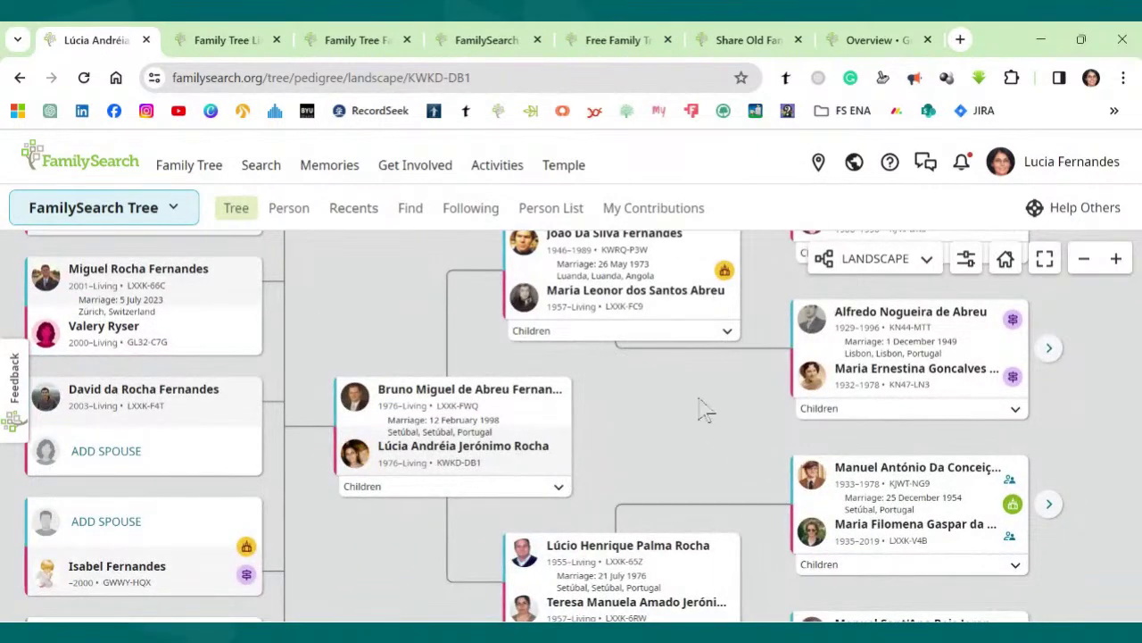
pyautogui.moveTo(705, 408); pyautogui.dragTo(526, 415)
pyautogui.scroll(-4, 527, 415)
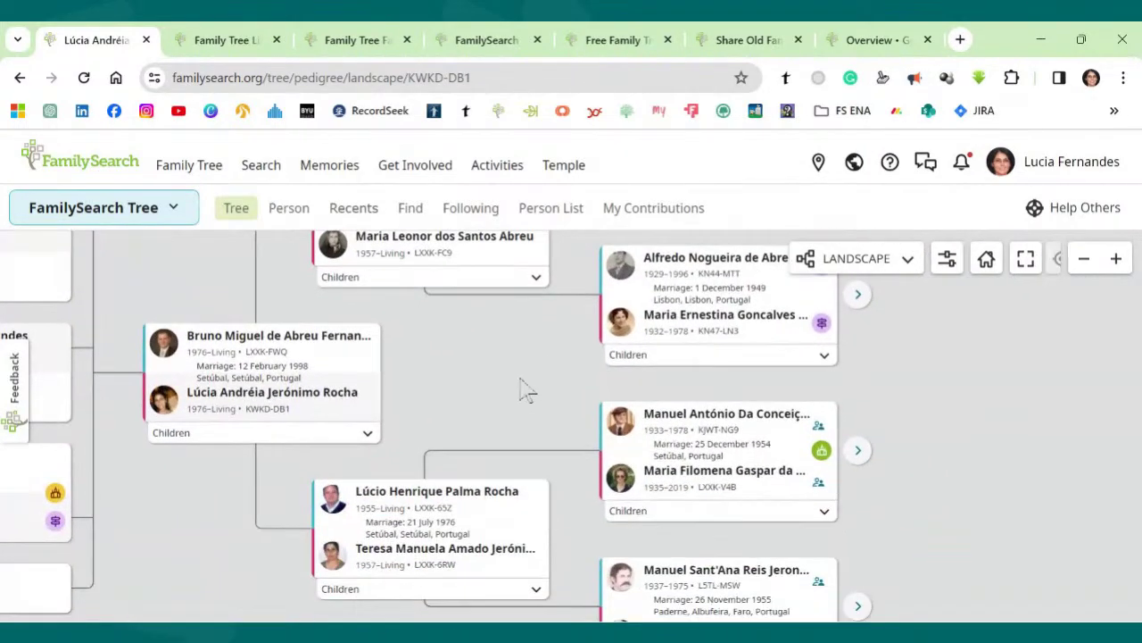
pyautogui.moveTo(504, 346); pyautogui.dragTo(636, 461)
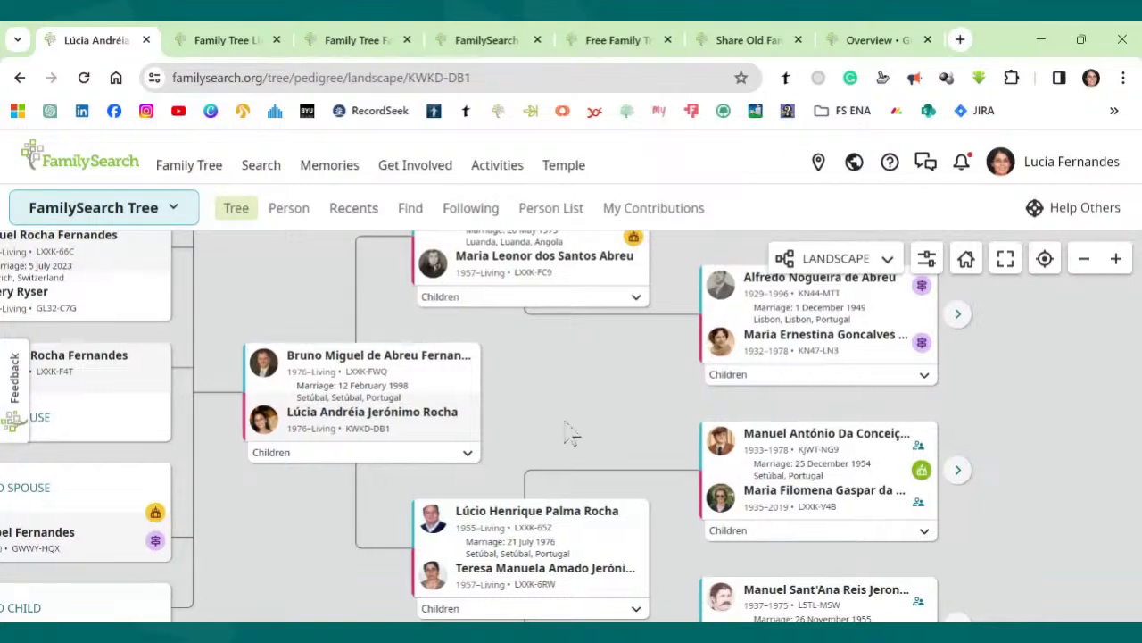
# - Expand the ancestors of the maternal grandparents married on 26 November 1955 and look over the neighbouring family branches
pyautogui.moveTo(566, 434); pyautogui.dragTo(318, 324)
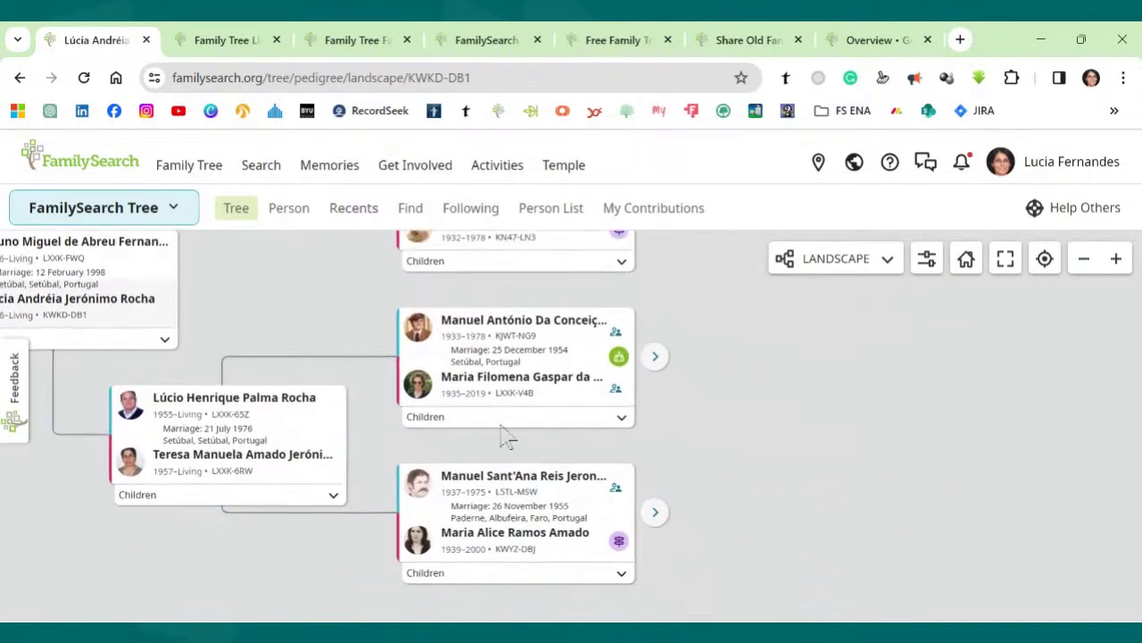
pyautogui.click(603, 435)
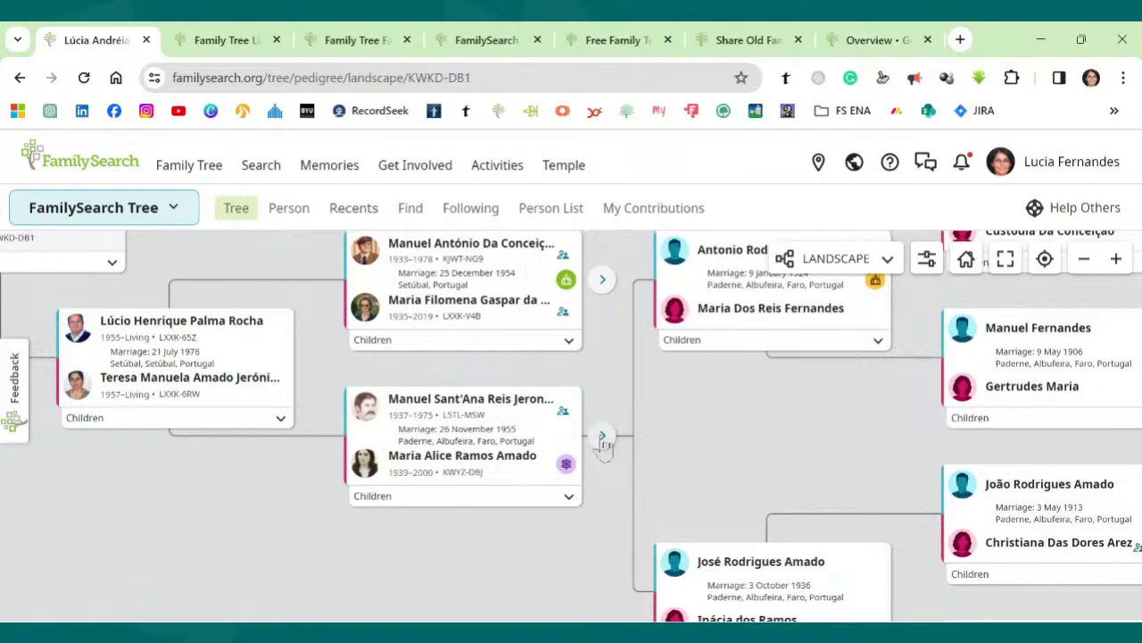
pyautogui.moveTo(673, 425); pyautogui.dragTo(562, 382)
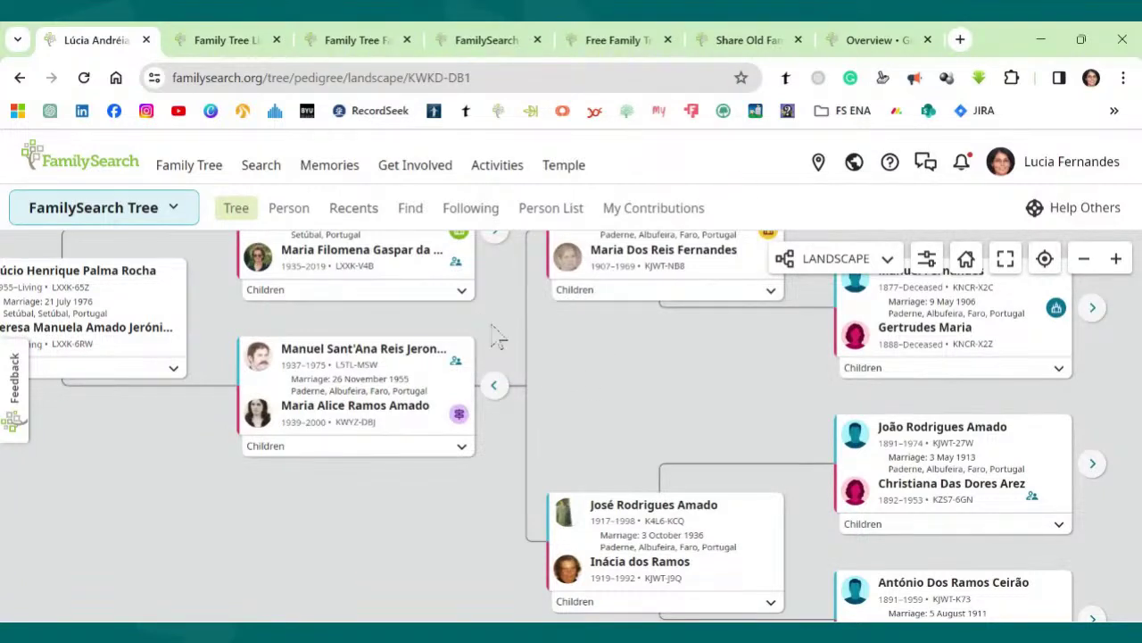
pyautogui.moveTo(498, 338); pyautogui.dragTo(642, 339)
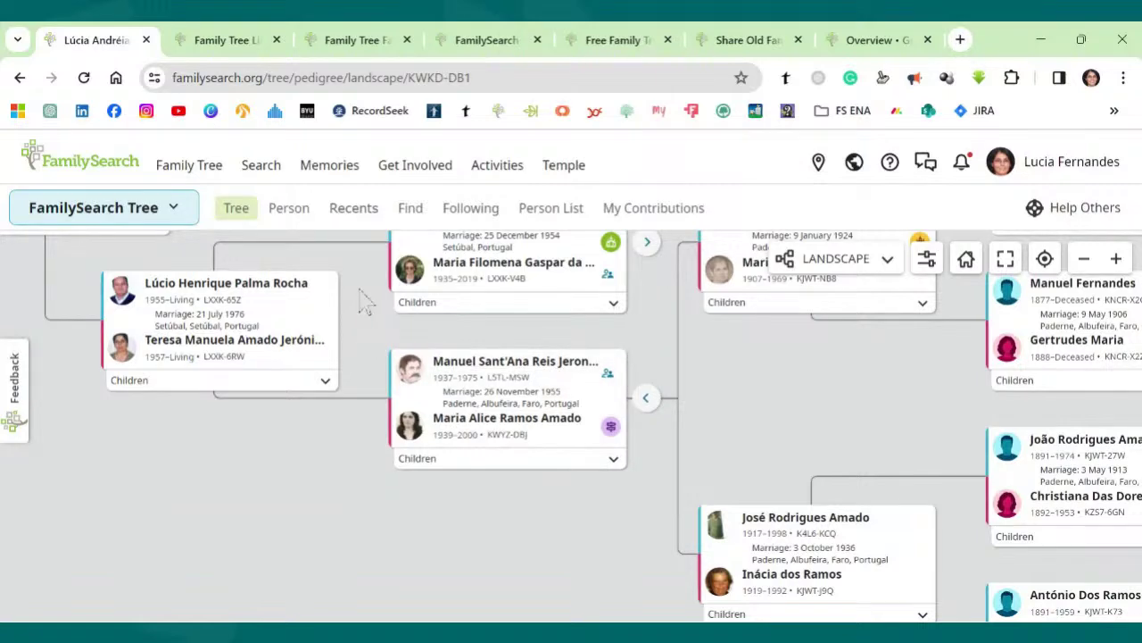
pyautogui.moveTo(362, 297); pyautogui.dragTo(461, 438)
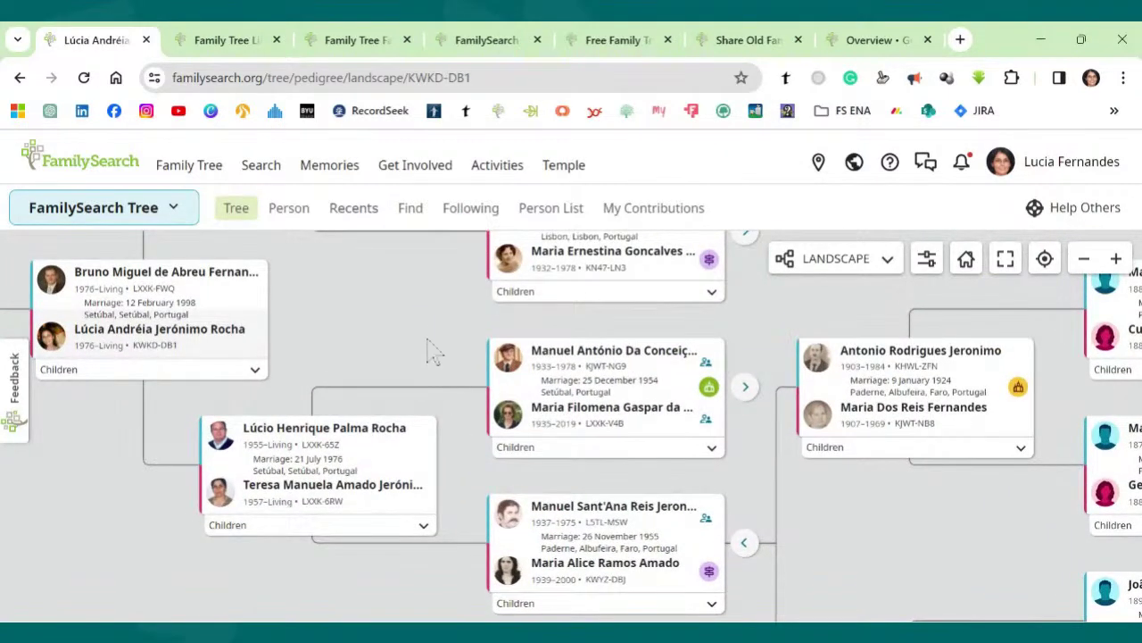
pyautogui.moveTo(436, 352); pyautogui.dragTo(449, 503)
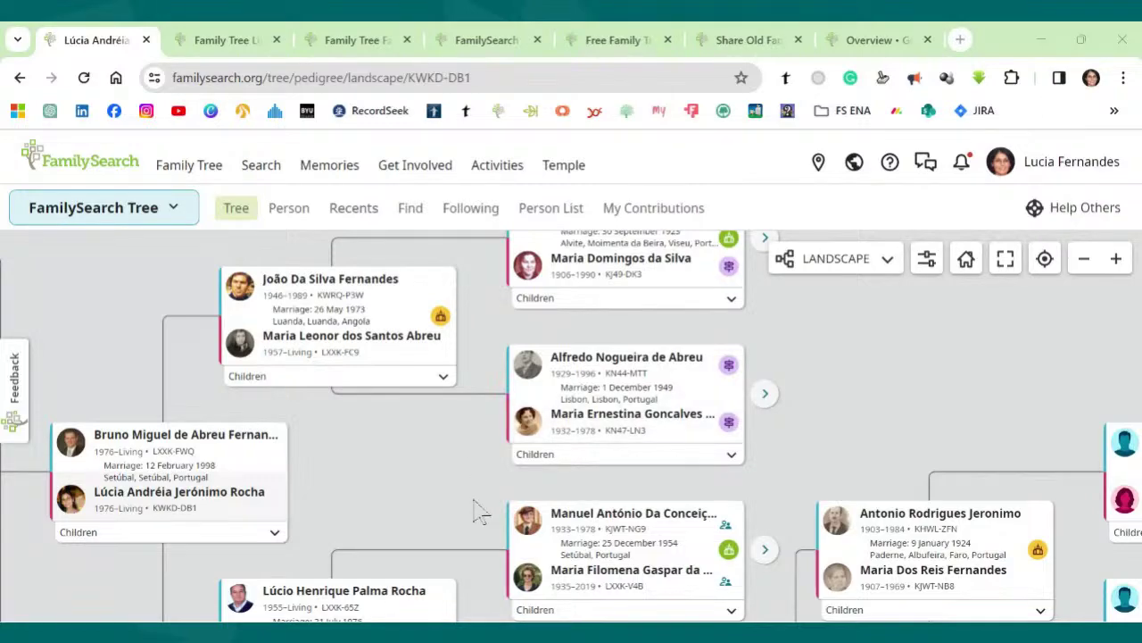
pyautogui.scroll(-2, 808, 489)
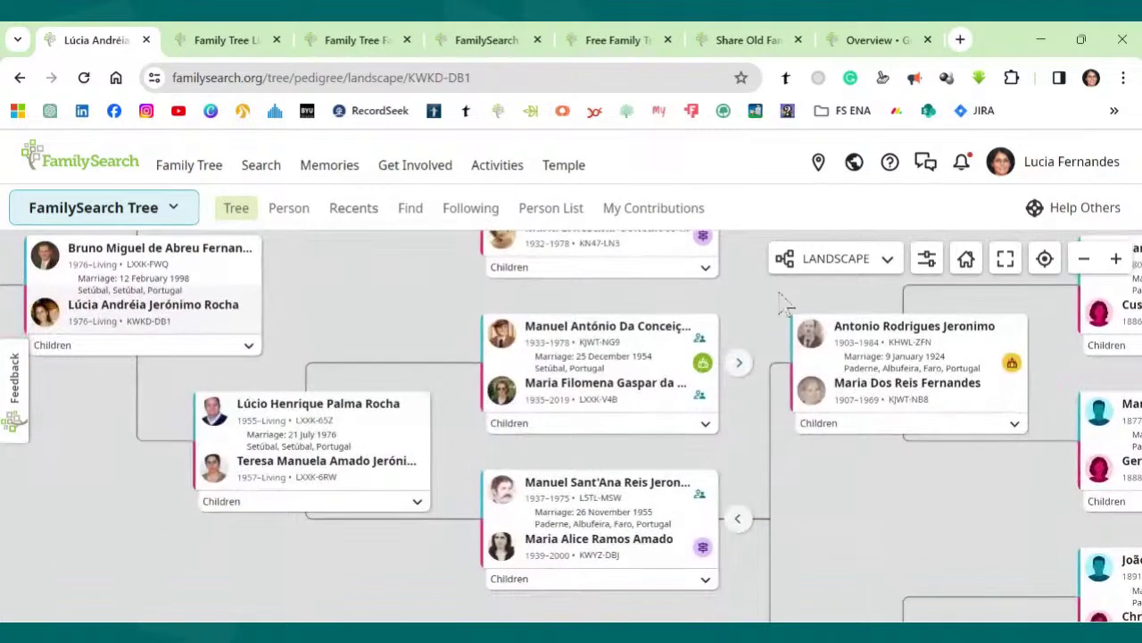
# - Follow the maternal line to the great-great-grandparents married on 3 May 1913 and expand their children list
pyautogui.moveTo(783, 519); pyautogui.dragTo(523, 387)
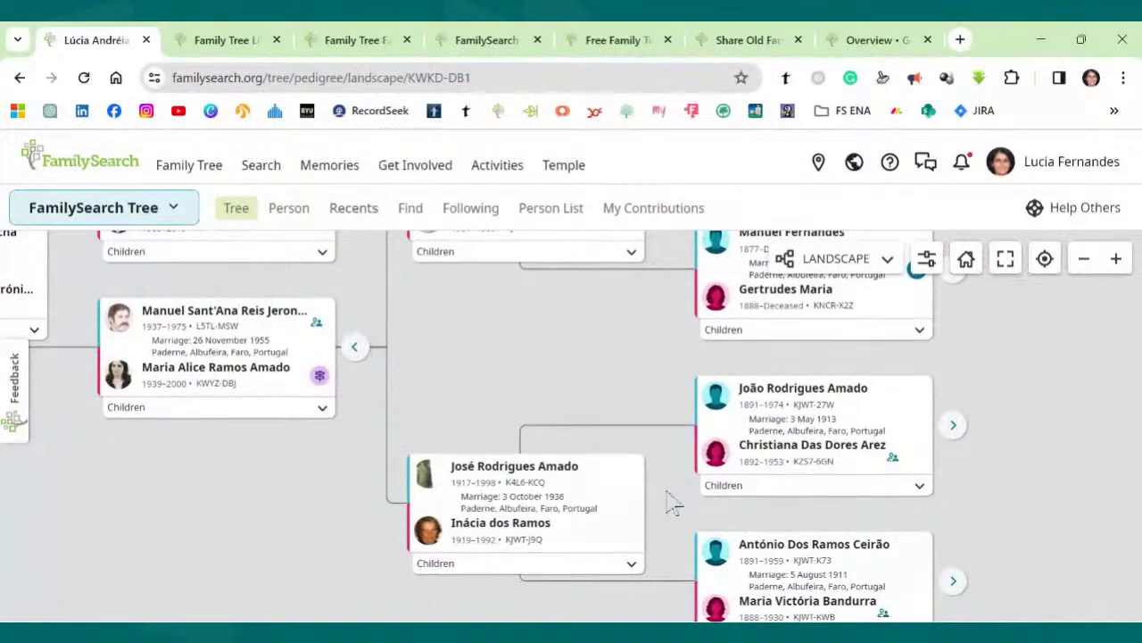
pyautogui.moveTo(670, 503); pyautogui.dragTo(527, 344)
pyautogui.click(774, 330)
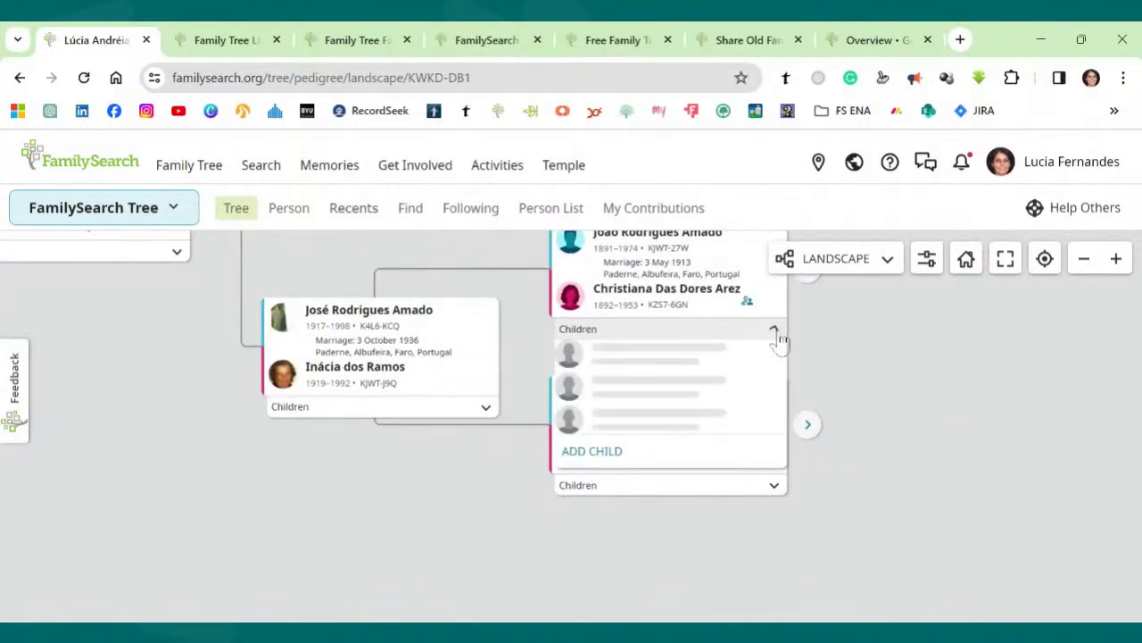
# - Inspect the Add Child form for this couple, both By Name and By ID Number, and close it without adding anyone
pyautogui.click(607, 440)
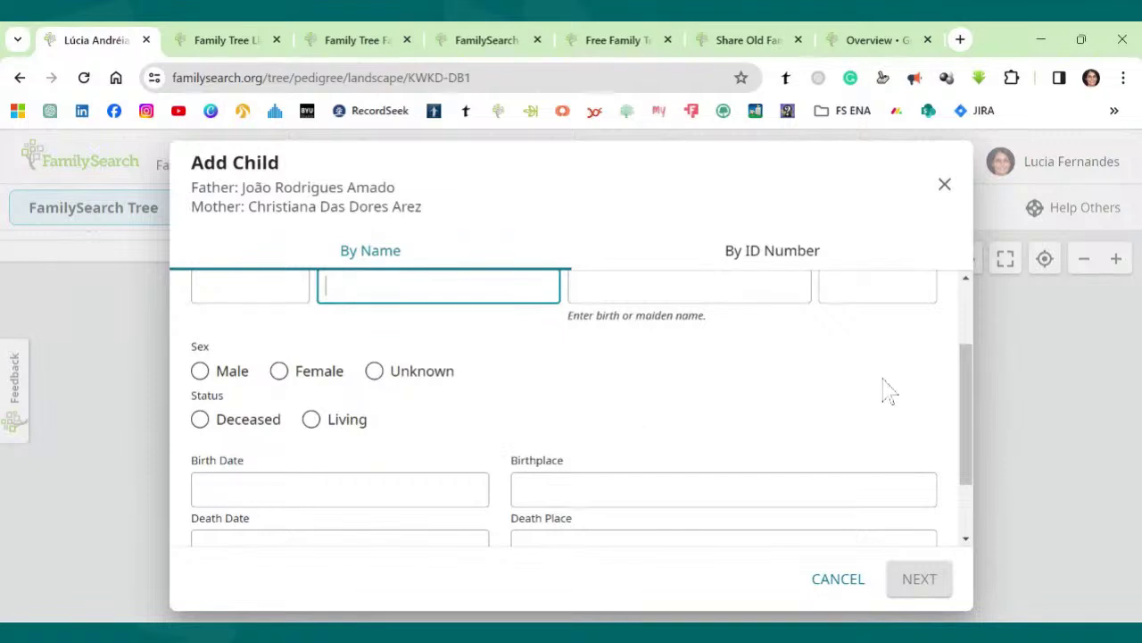
pyautogui.moveTo(964, 393); pyautogui.dragTo(976, 476)
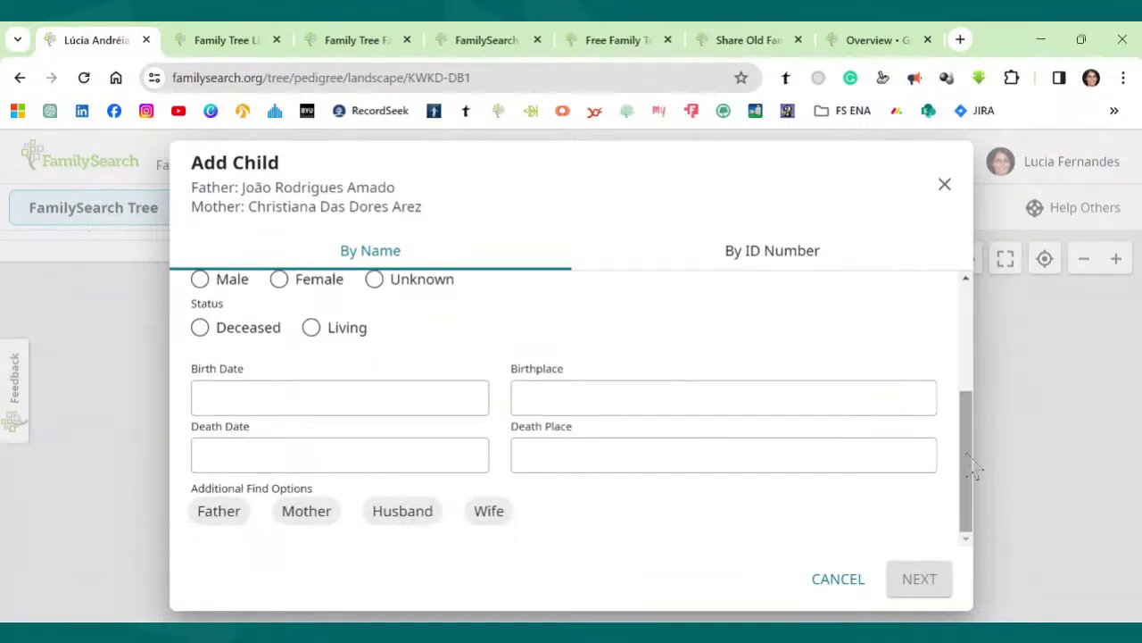
pyautogui.scroll(3, 977, 431)
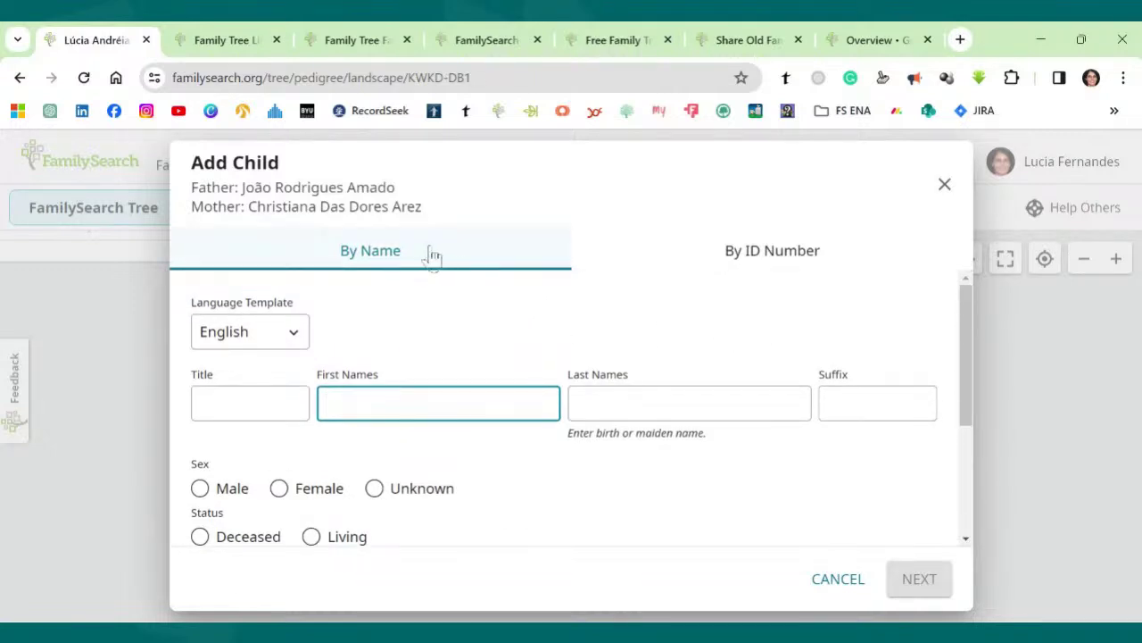
pyautogui.click(773, 258)
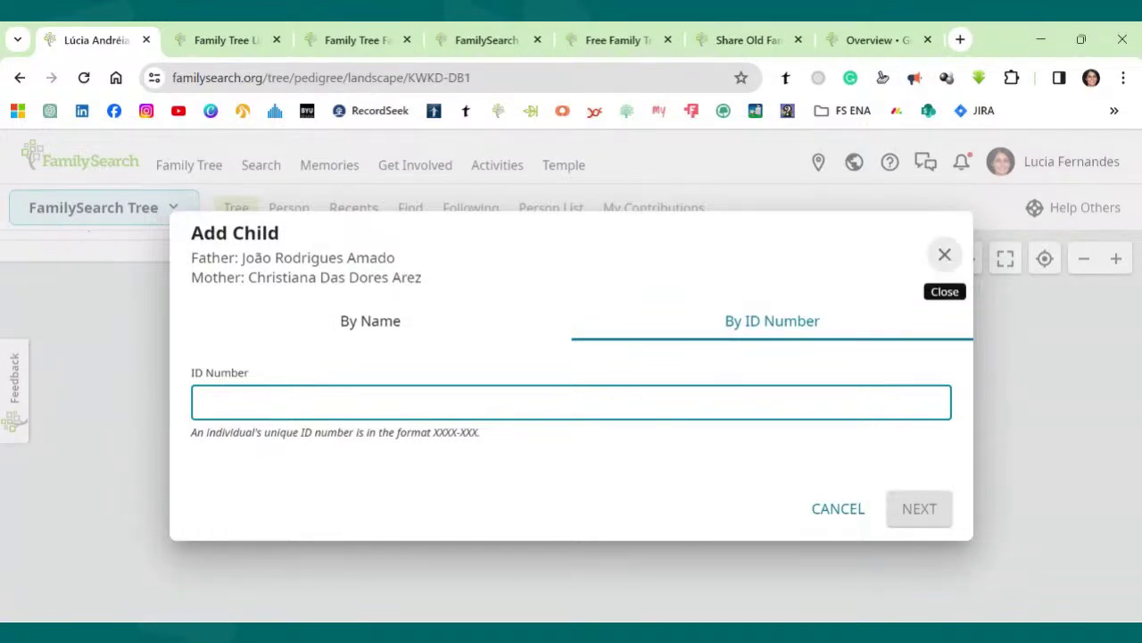
pyautogui.click(946, 258)
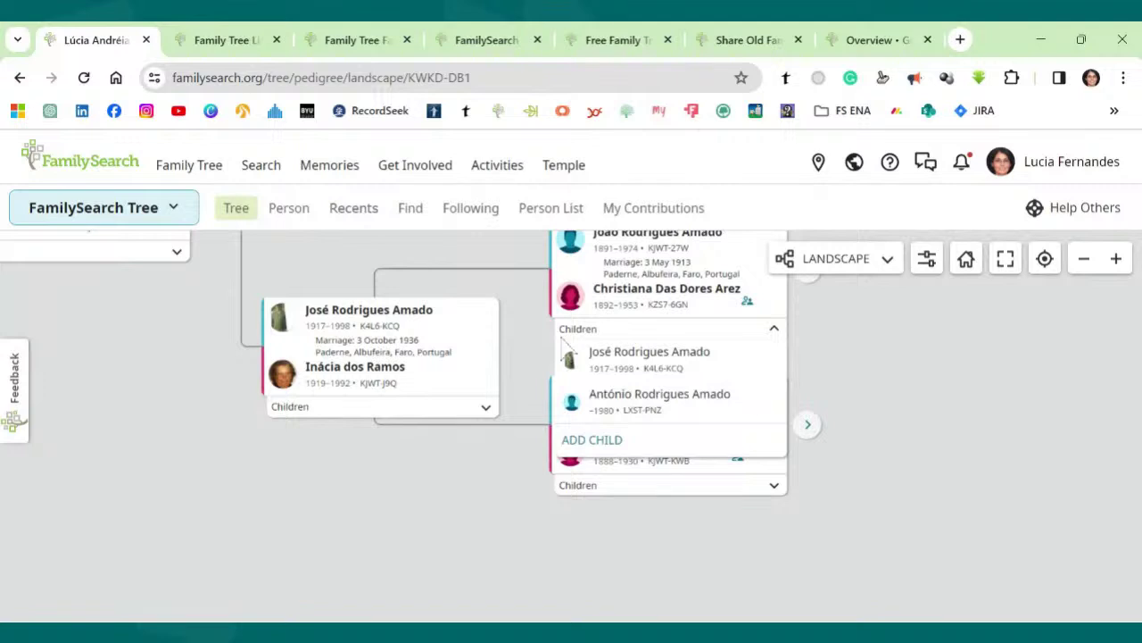
# - View the Find page for the shared tree and compare the Find by Name and Find by ID options
pyautogui.moveTo(523, 288); pyautogui.dragTo(537, 391)
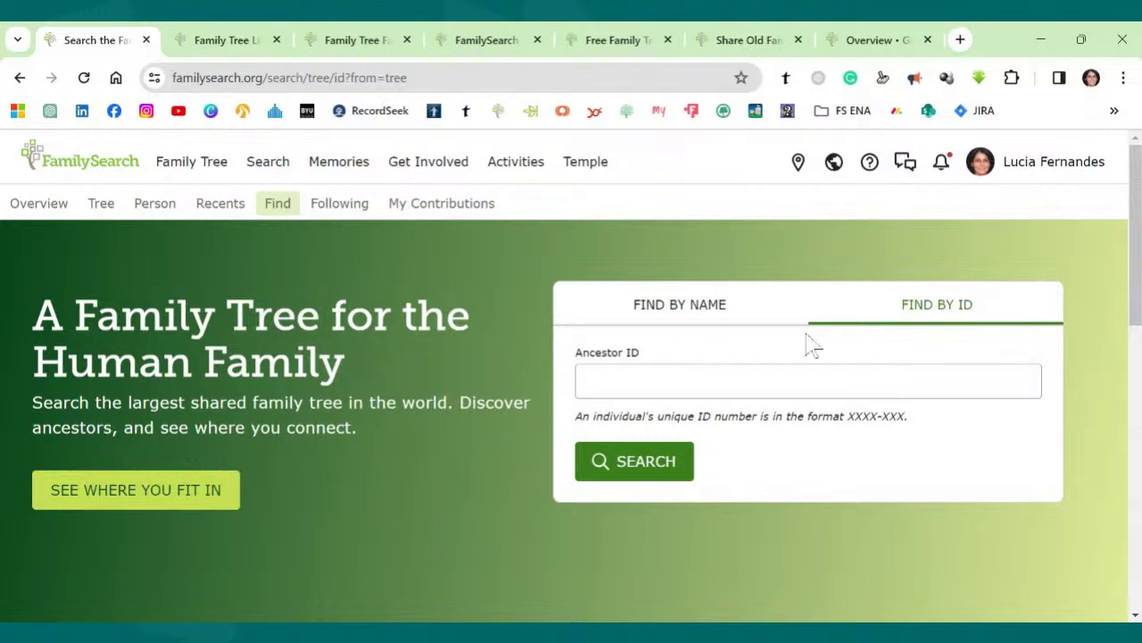
pyautogui.click(675, 312)
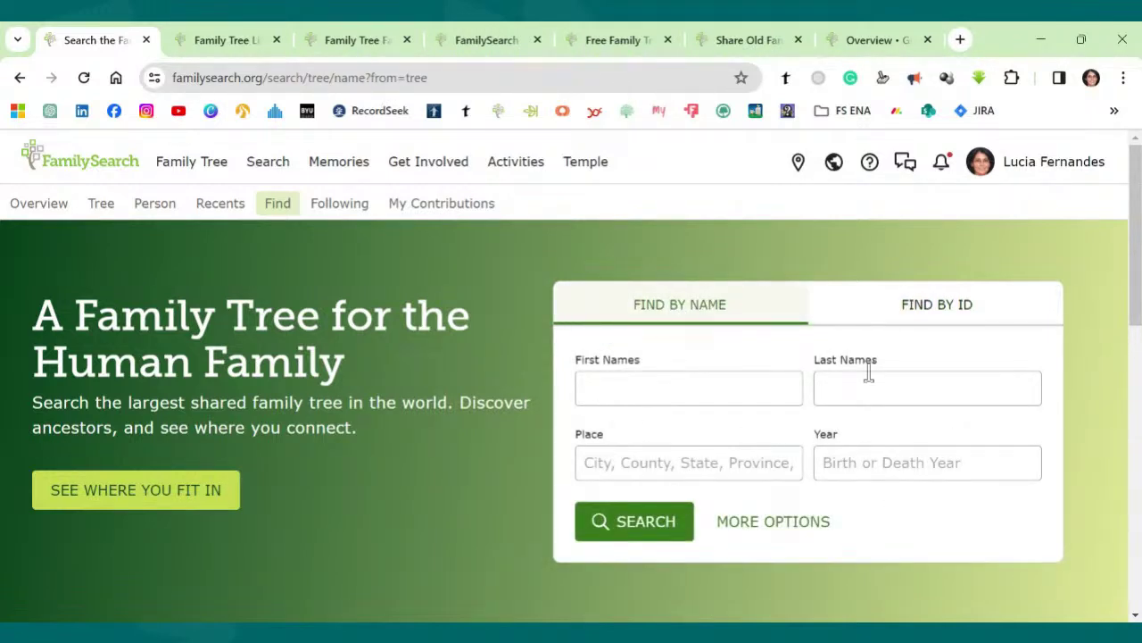
pyautogui.click(948, 309)
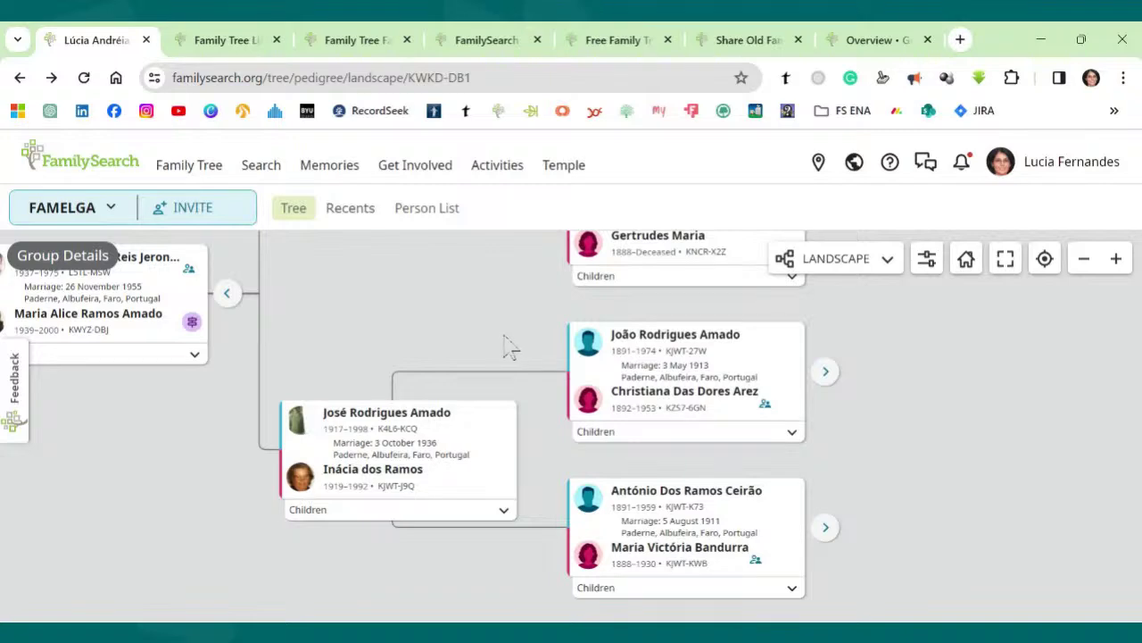
# - Look over the mobile apps page with its Family Tree, Memories and Get Involved descriptions, and return to the main tree tab
pyautogui.click(596, 40)
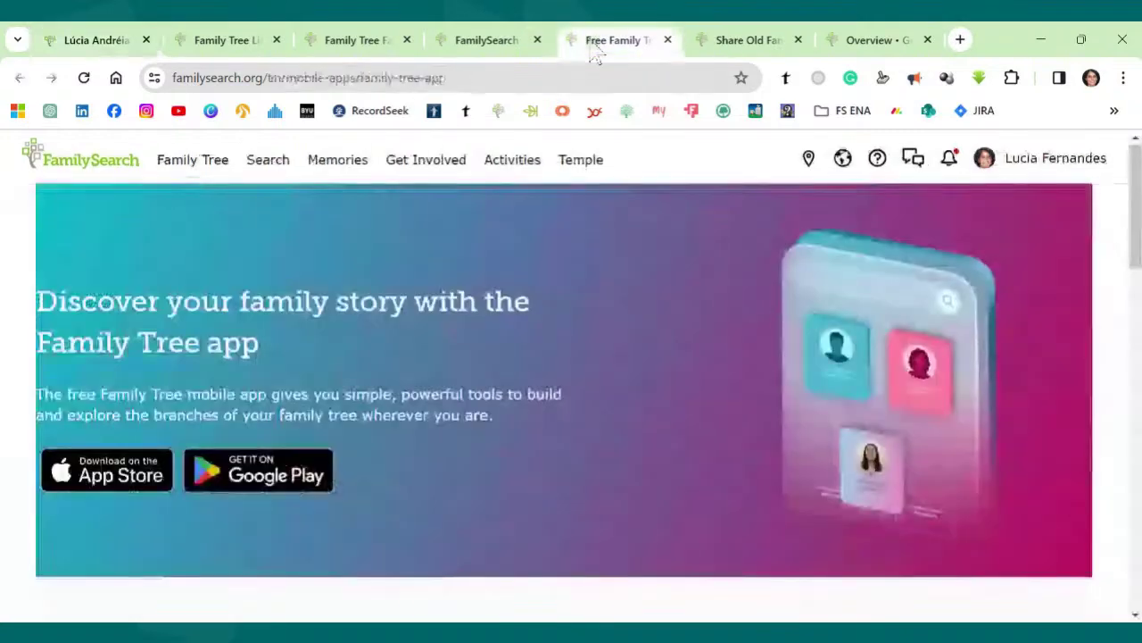
pyautogui.click(482, 40)
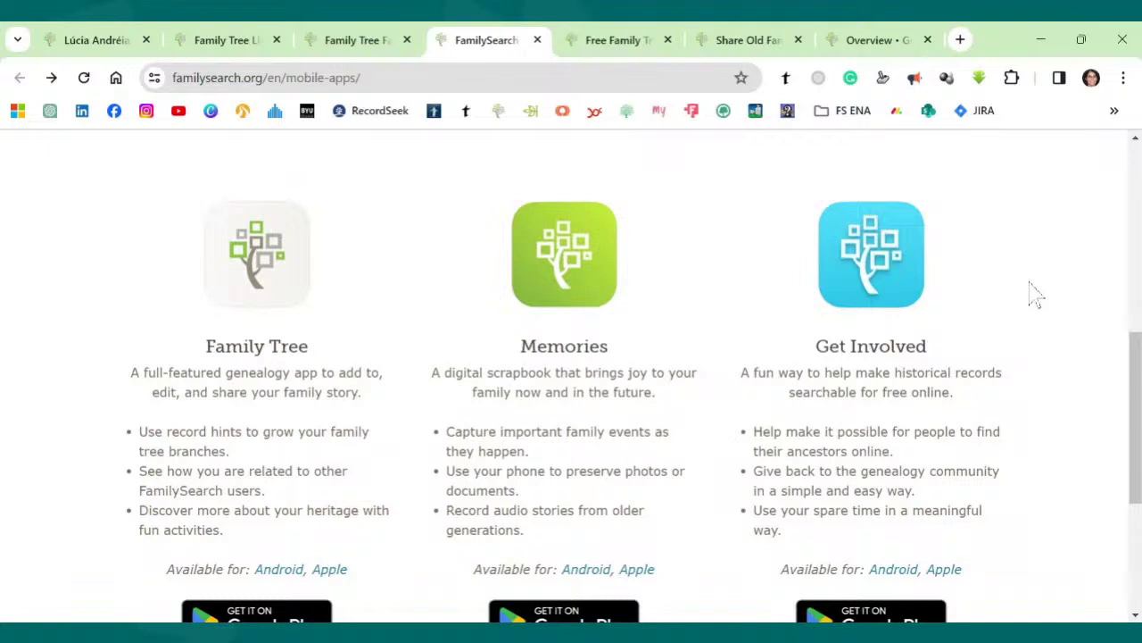
pyautogui.moveTo(1139, 361)
pyautogui.mouseDown()
pyautogui.moveTo(1139, 352)
pyautogui.moveTo(1139, 379)
pyautogui.mouseUp()
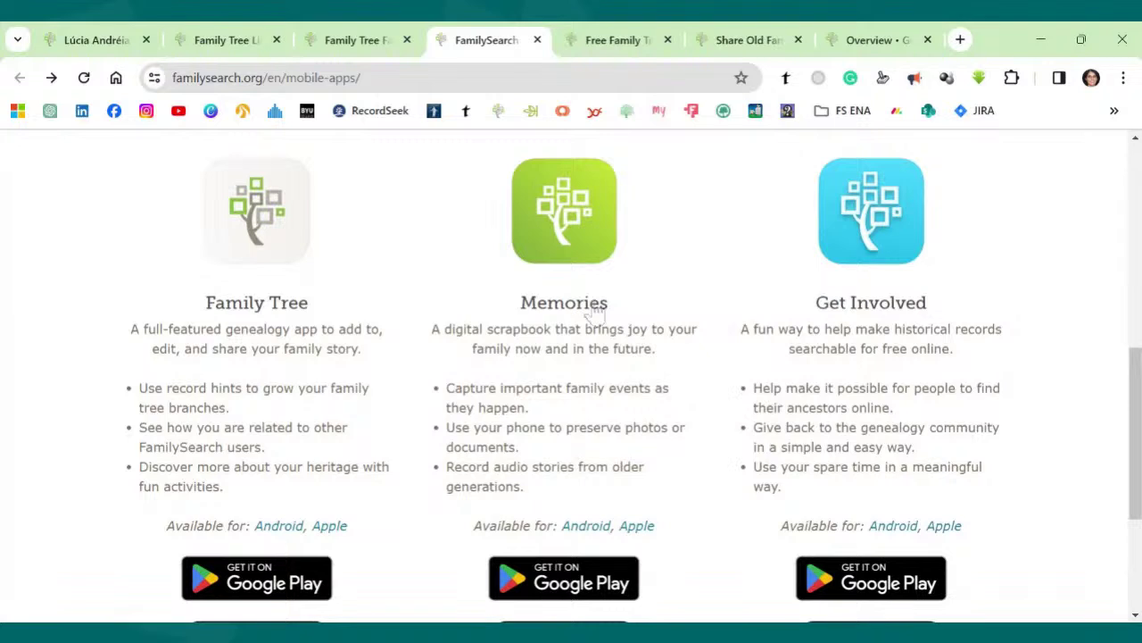
pyautogui.click(356, 43)
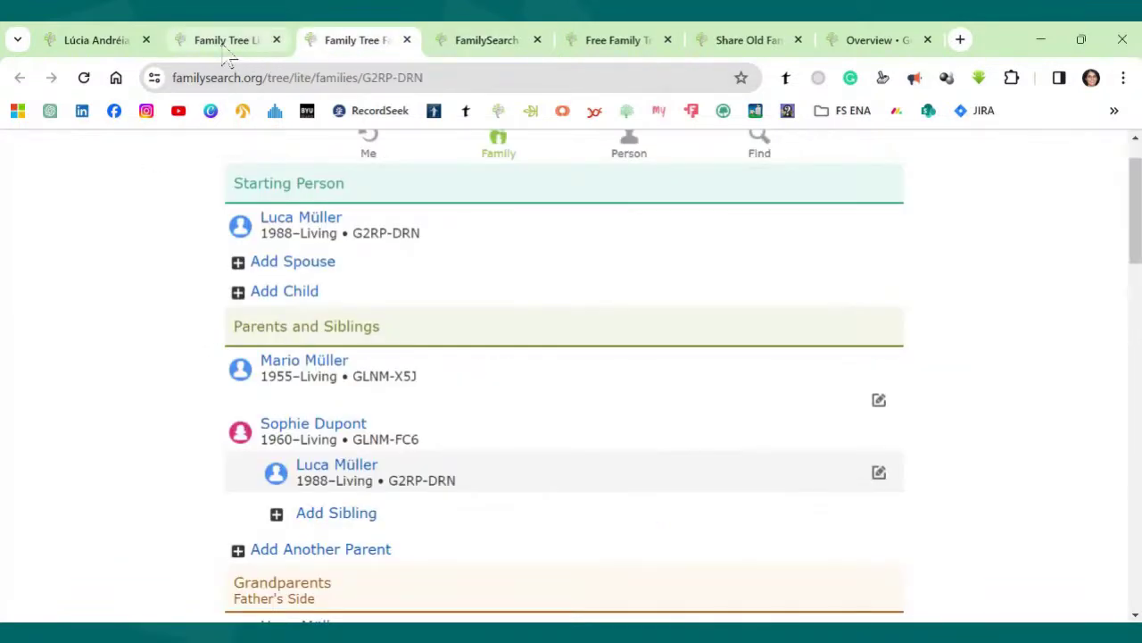
pyautogui.click(105, 49)
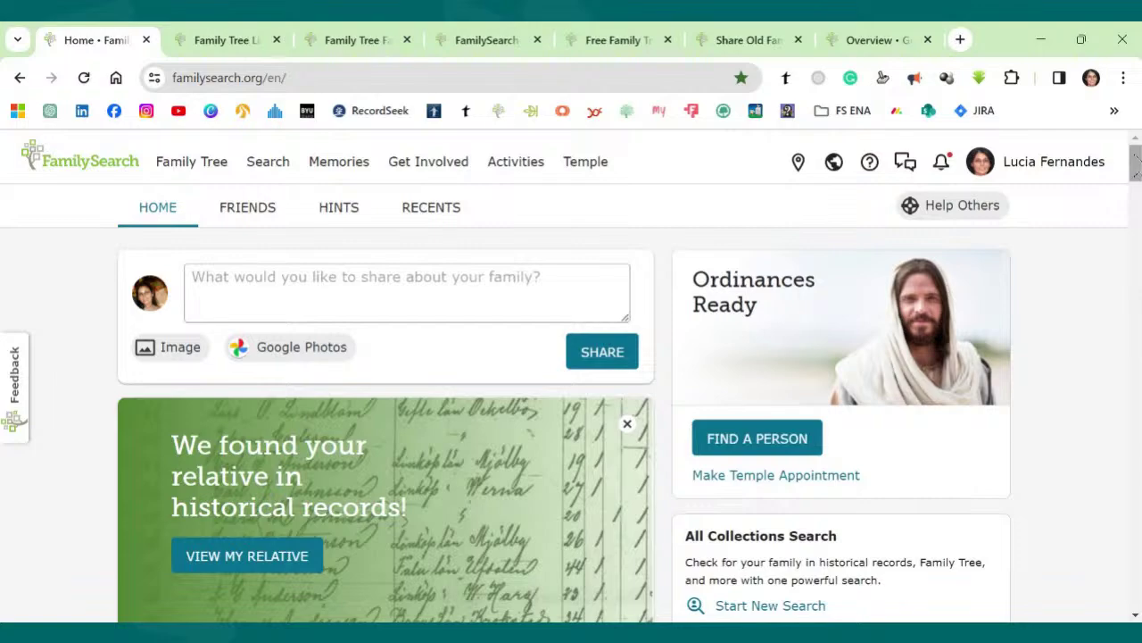
# - Locate the Mobile Apps link in the home page footer and view the introduction of the FamilySearch Mobile Apps page
pyautogui.scroll(-1, 1135, 169)
pyautogui.moveTo(1135, 170); pyautogui.dragTo(1135, 546)
pyautogui.scroll(-5, 848, 357)
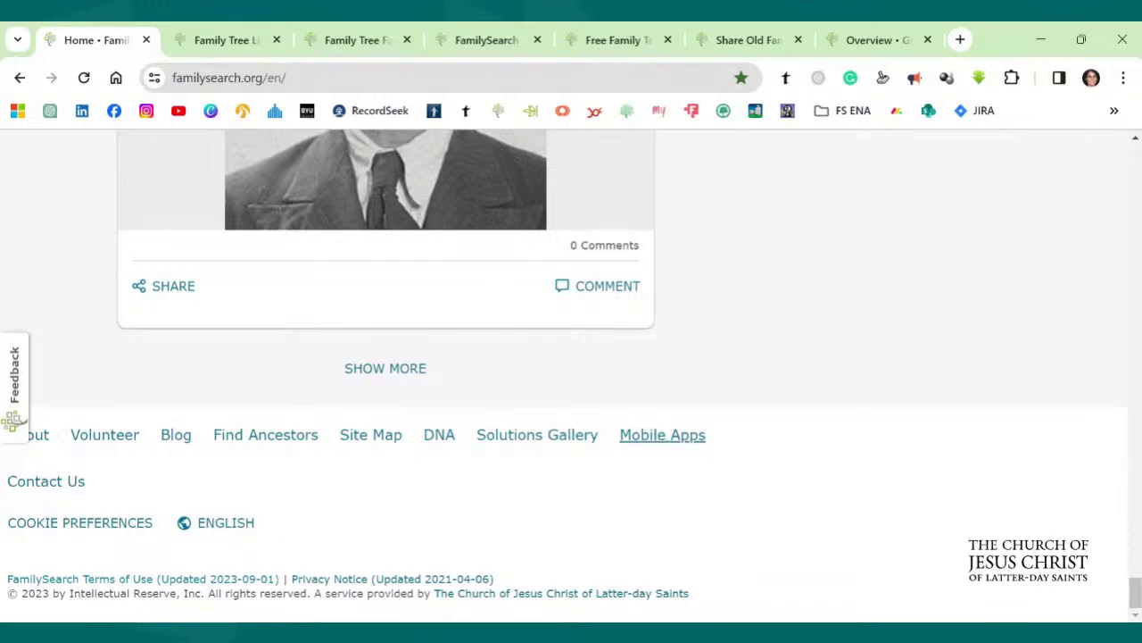
pyautogui.click(500, 39)
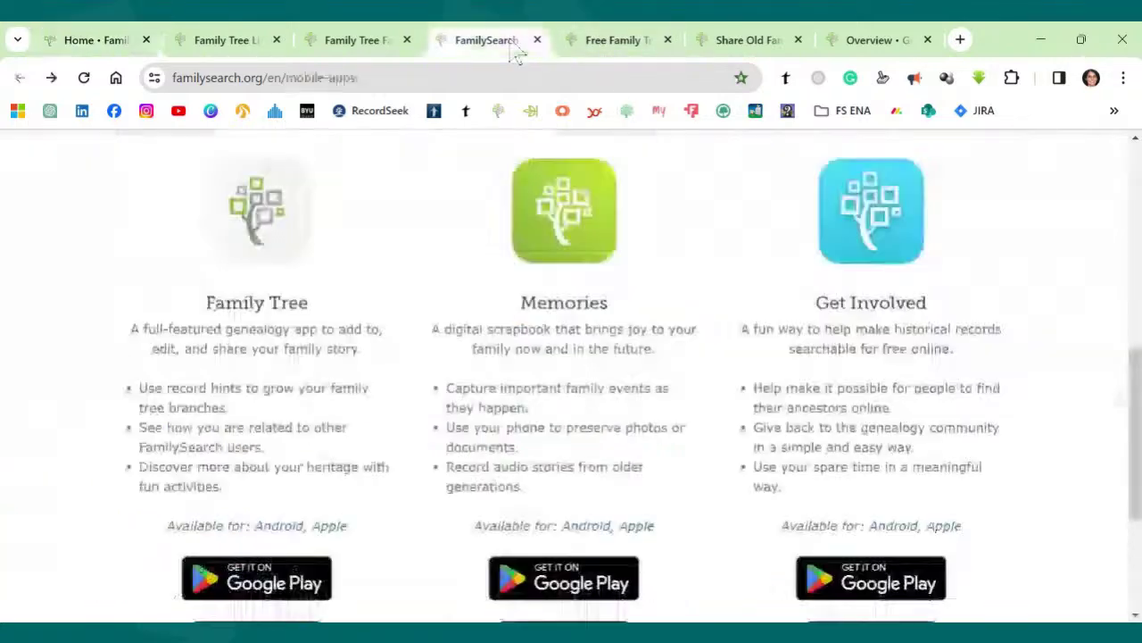
pyautogui.moveTo(1132, 416); pyautogui.dragTo(1123, 211)
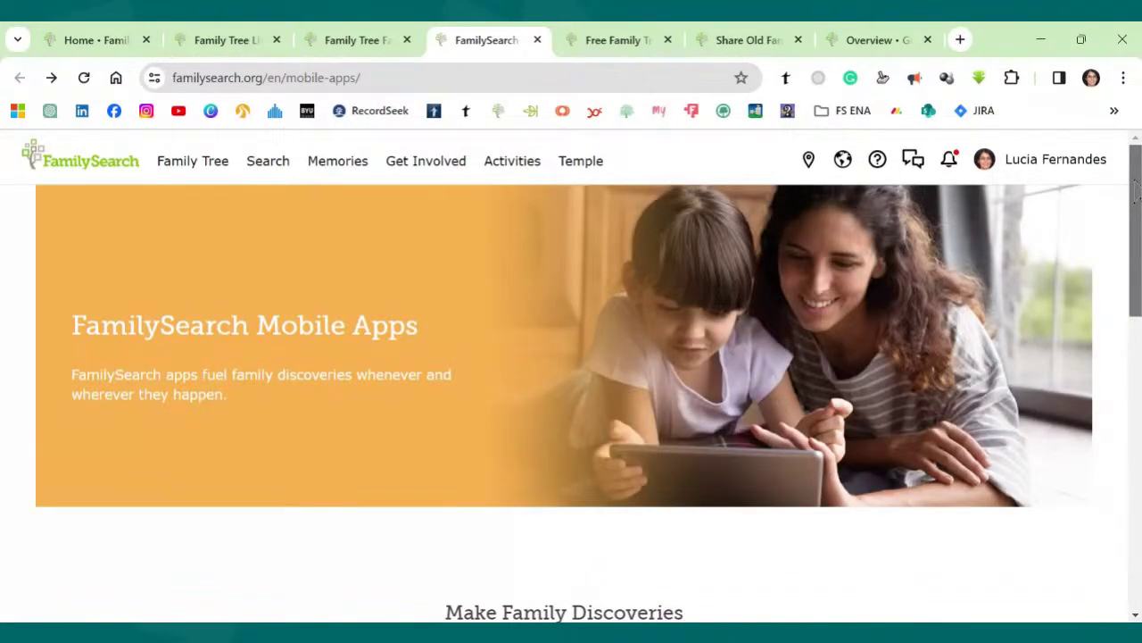
pyautogui.scroll(-2, 1137, 201)
pyautogui.scroll(2, 1137, 187)
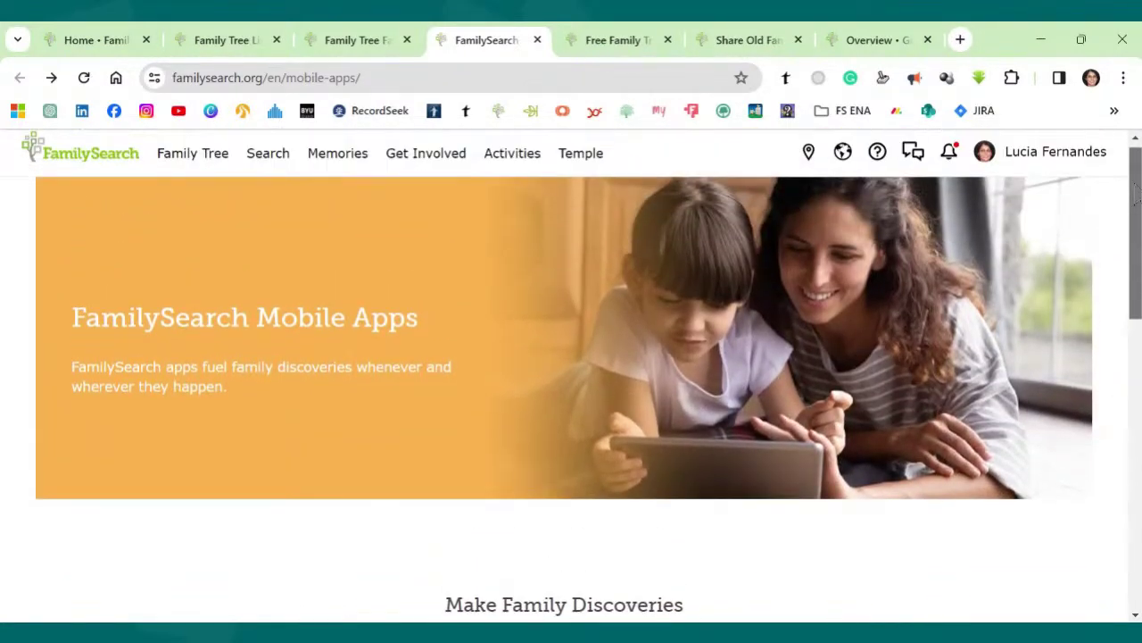
# - Search the Help articles for "app", look through the suggested articles and close Help
pyautogui.click(877, 168)
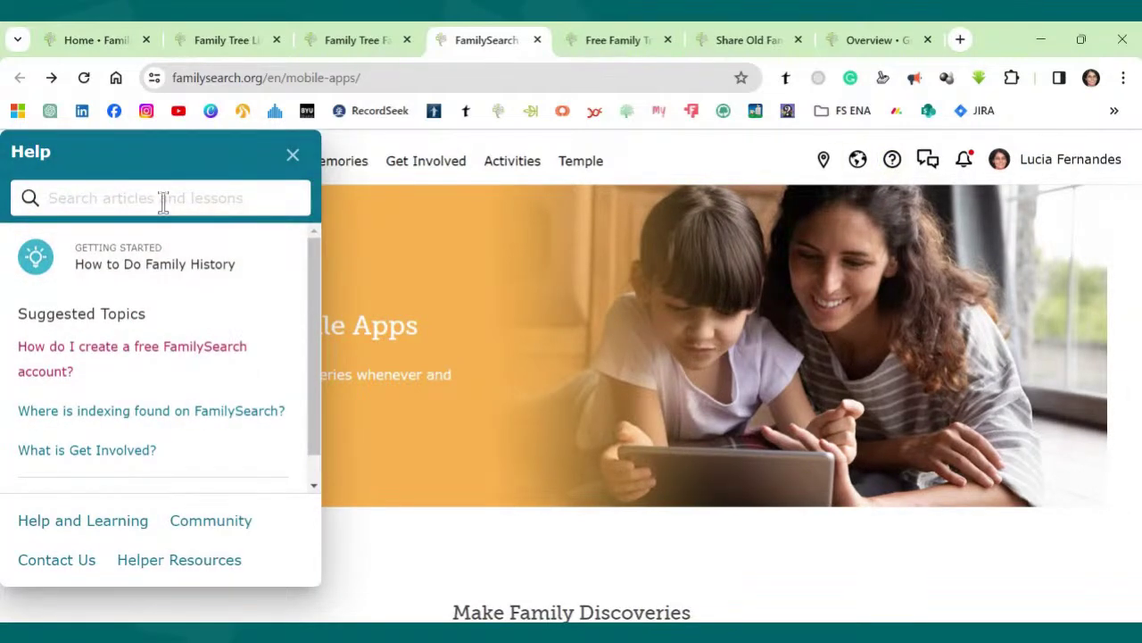
pyautogui.write('app')
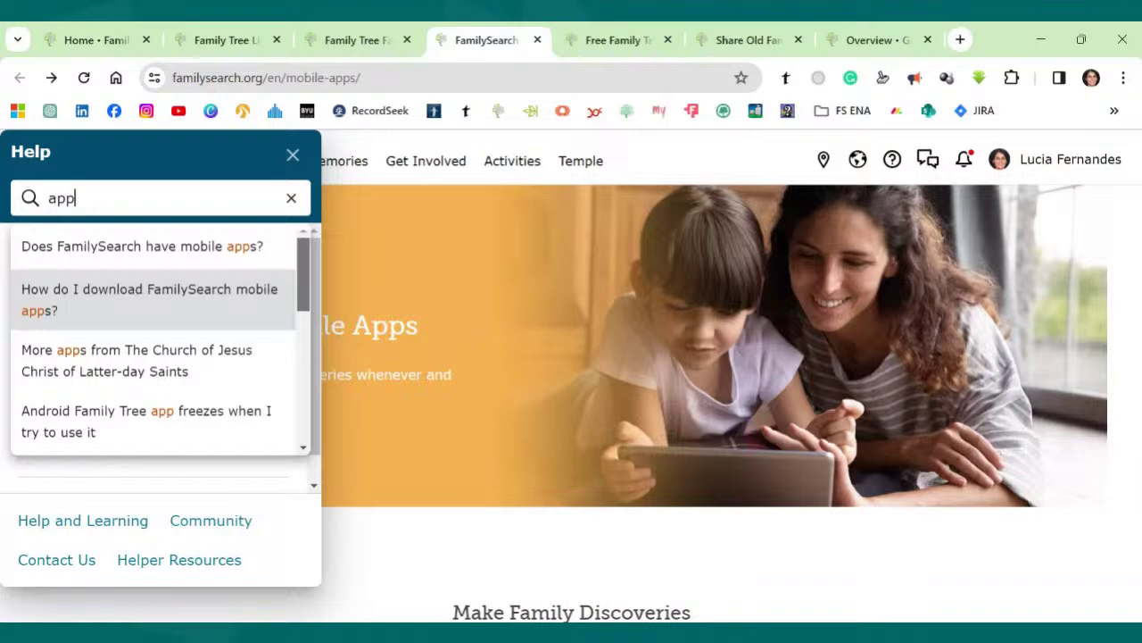
pyautogui.moveTo(305, 273); pyautogui.dragTo(310, 308)
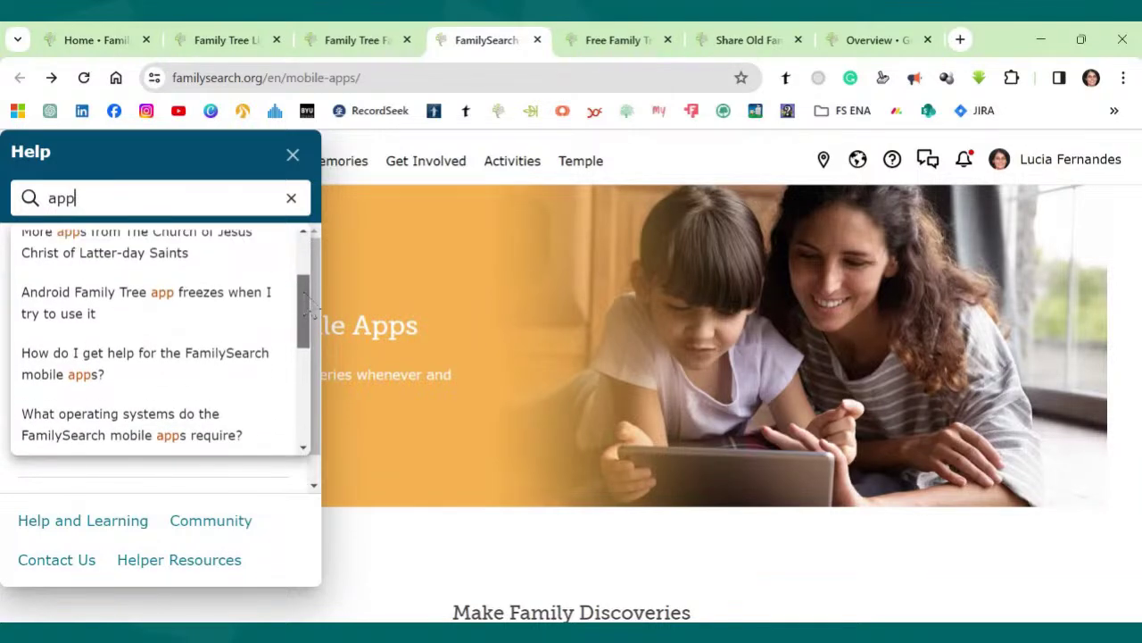
pyautogui.scroll(2, 309, 308)
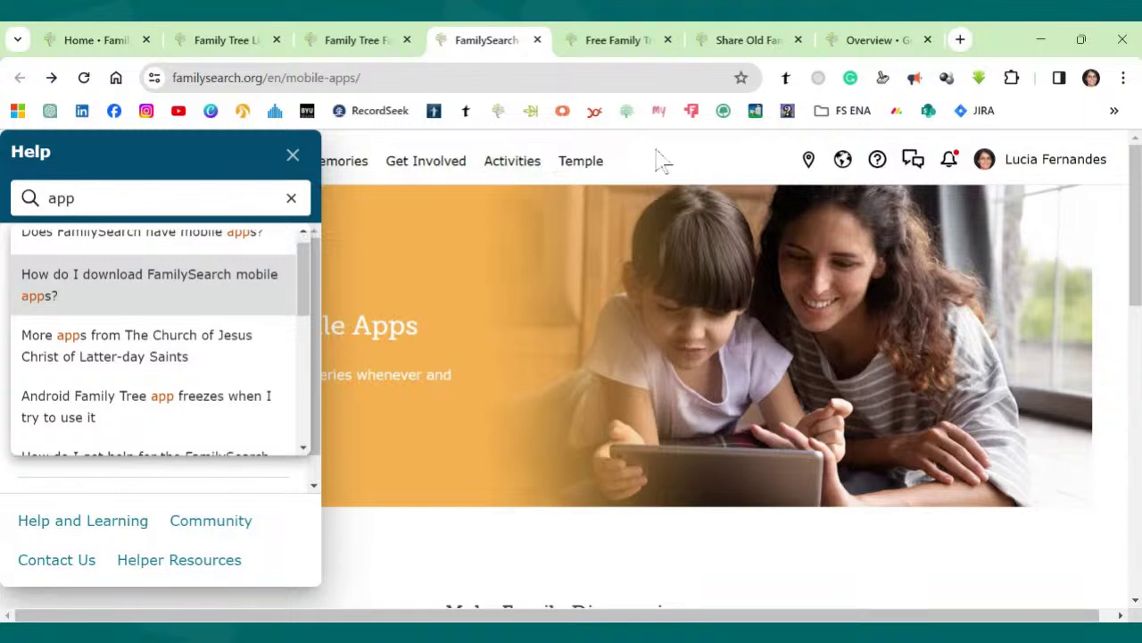
pyautogui.press('Return')
pyautogui.click(293, 156)
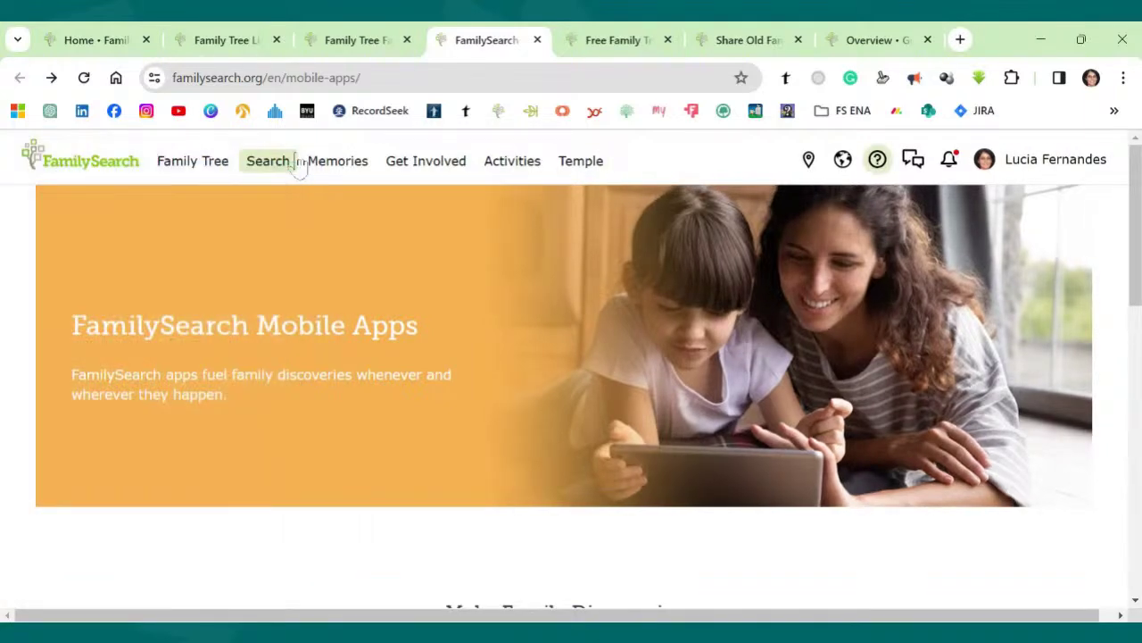
# - Read the three mobile app descriptions with their store options, and review the Family Tree app page down to its download links
pyautogui.moveTo(1136, 213); pyautogui.dragTo(1101, 416)
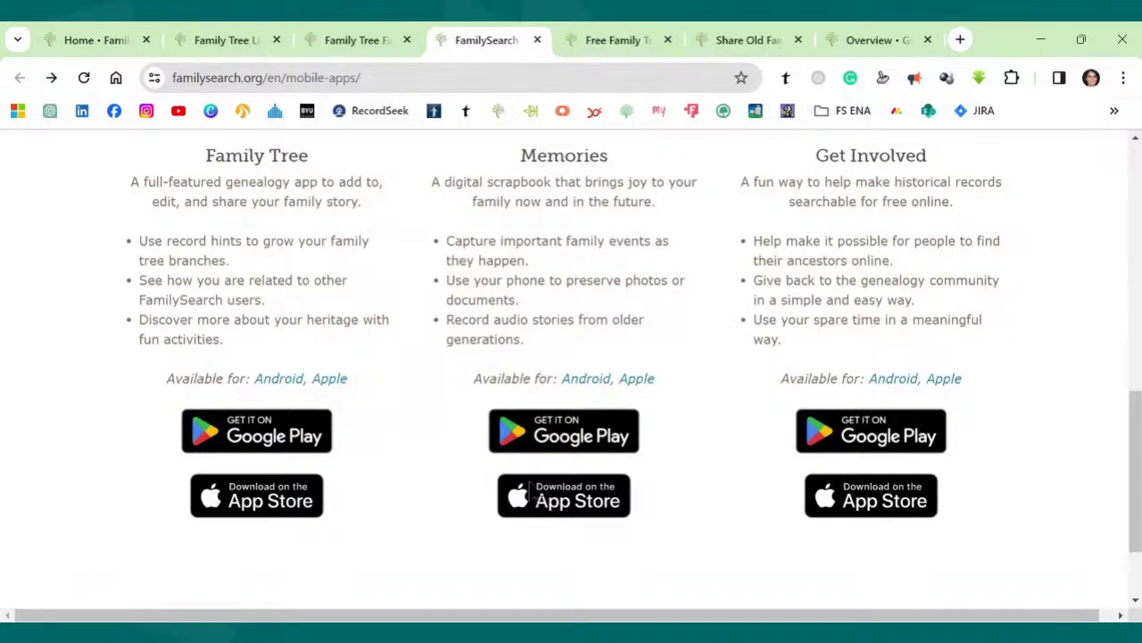
pyautogui.moveTo(1138, 464); pyautogui.dragTo(1138, 412)
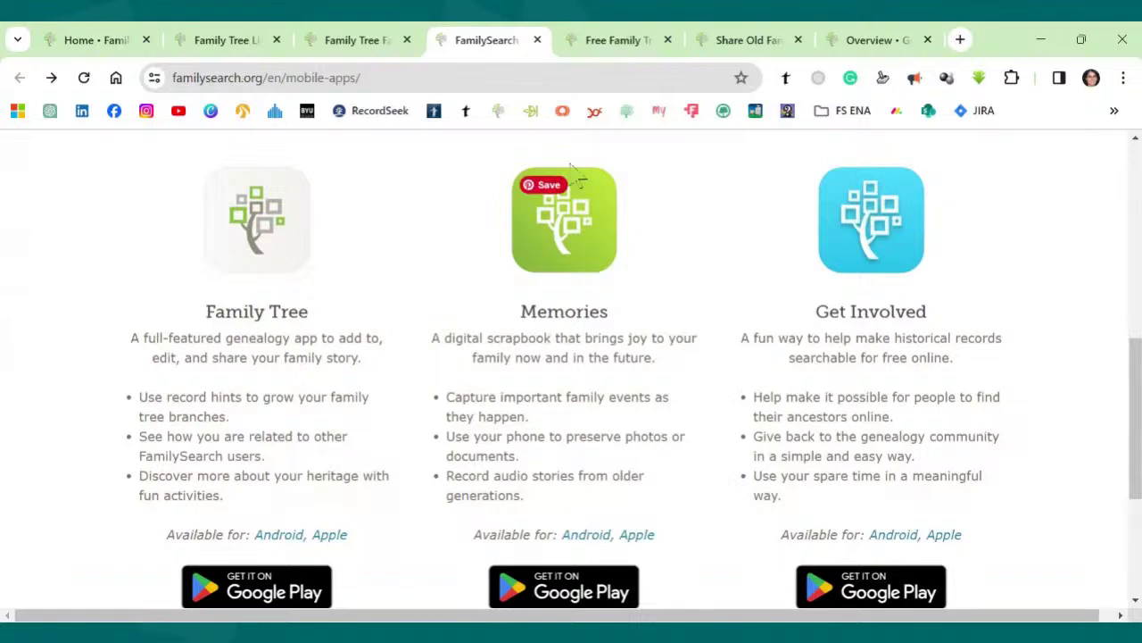
pyautogui.click(623, 40)
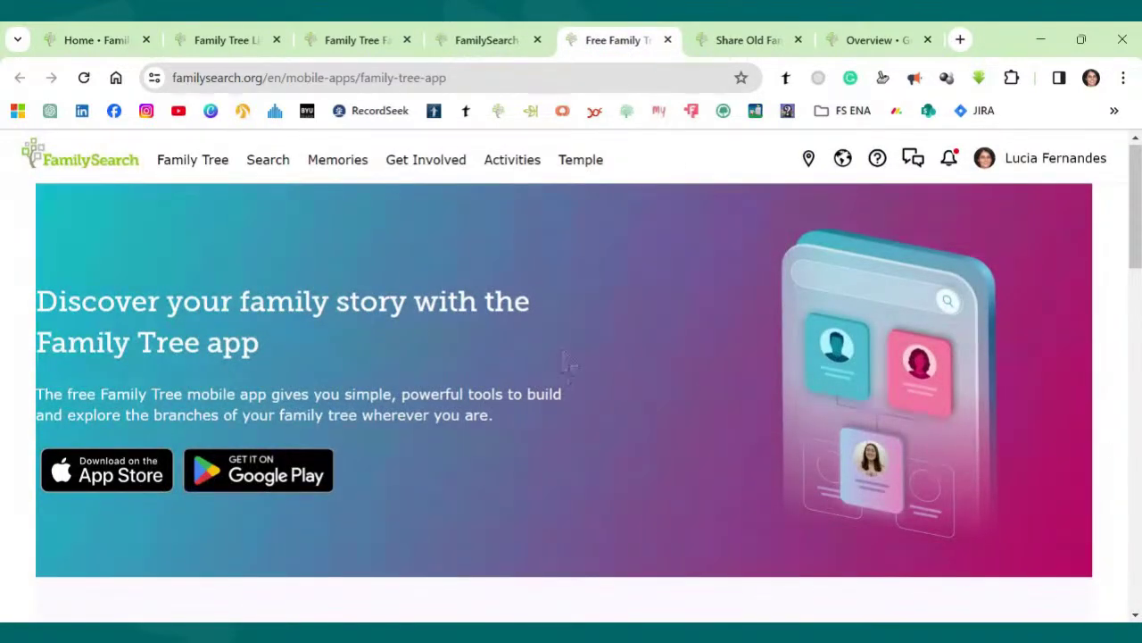
pyautogui.click(491, 42)
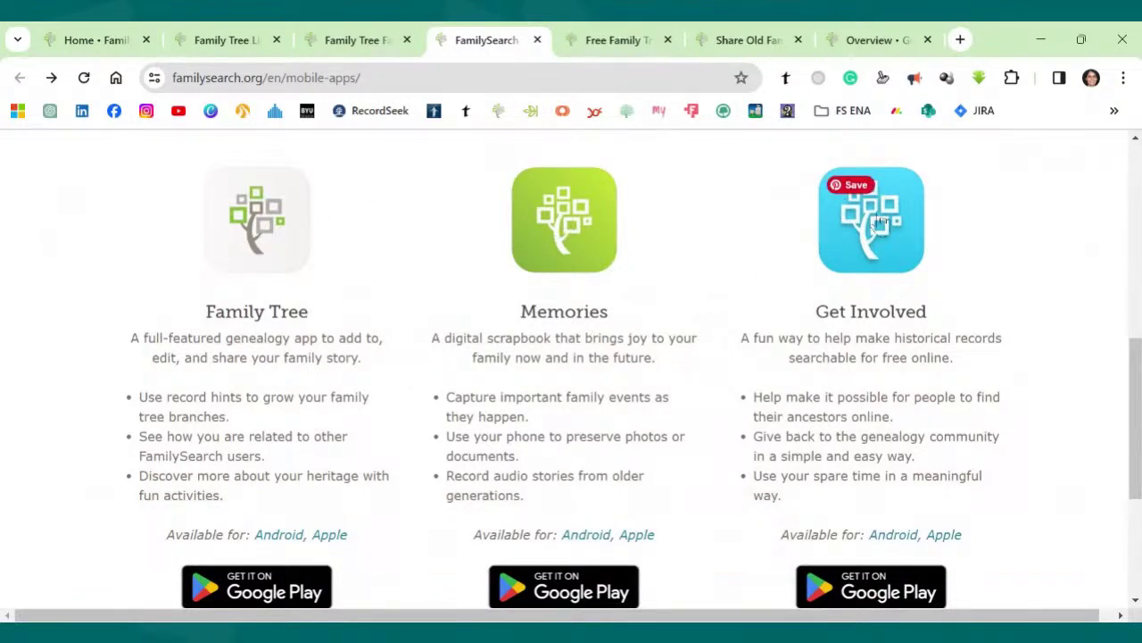
pyautogui.click(625, 40)
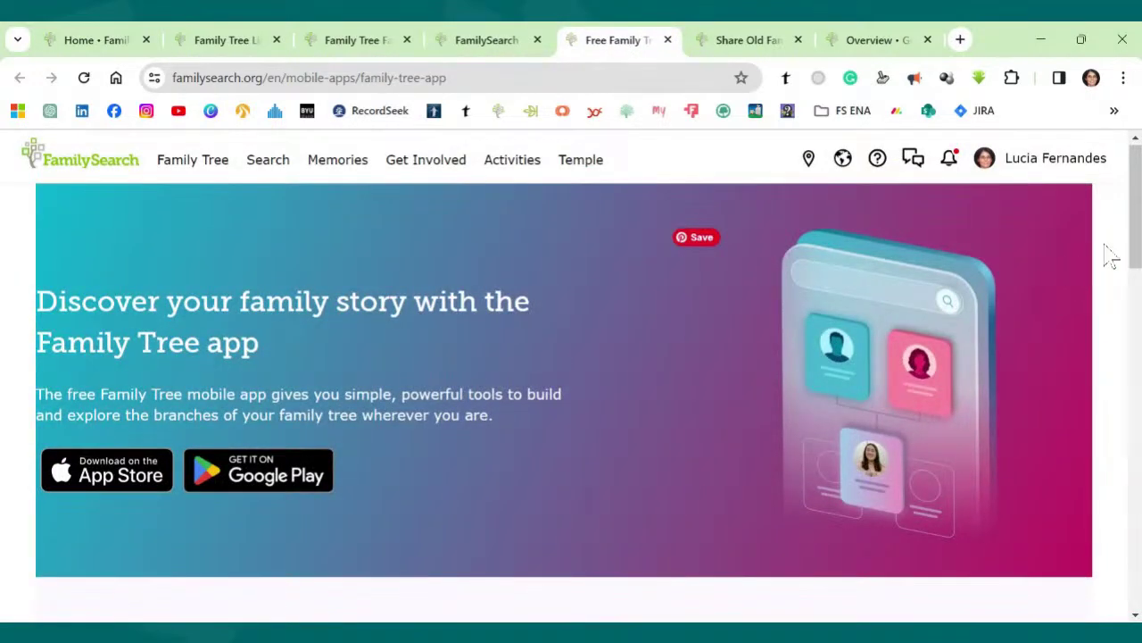
pyautogui.moveTo(1135, 225); pyautogui.dragTo(1137, 556)
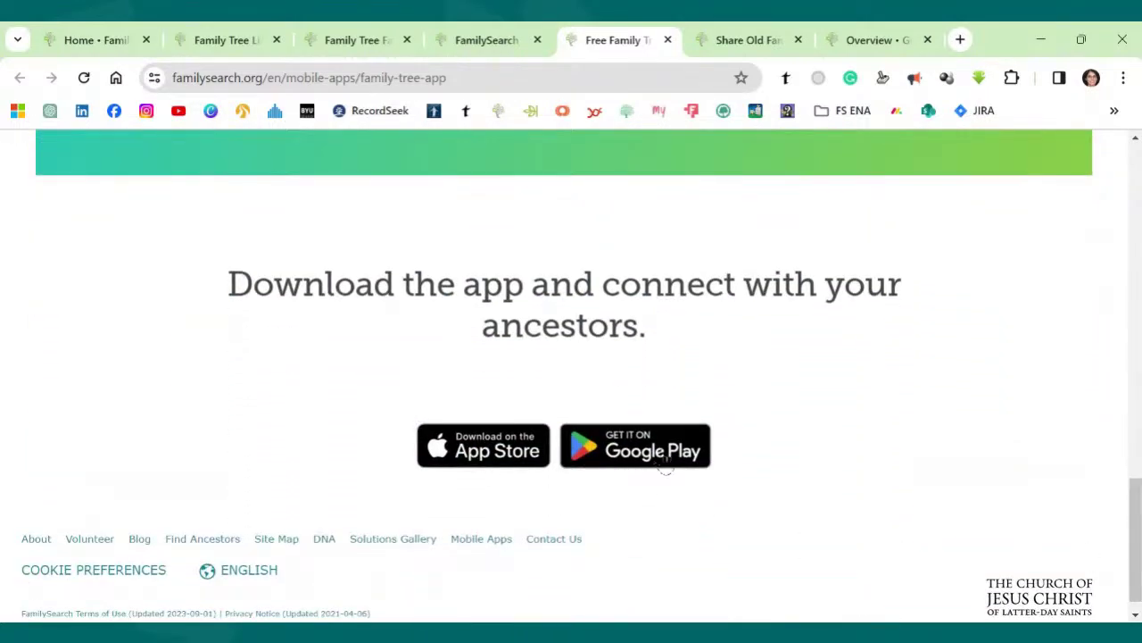
# - Read the Memories page's section on capturing family history by app, and view How It Works on the Get Involved page
pyautogui.click(758, 45)
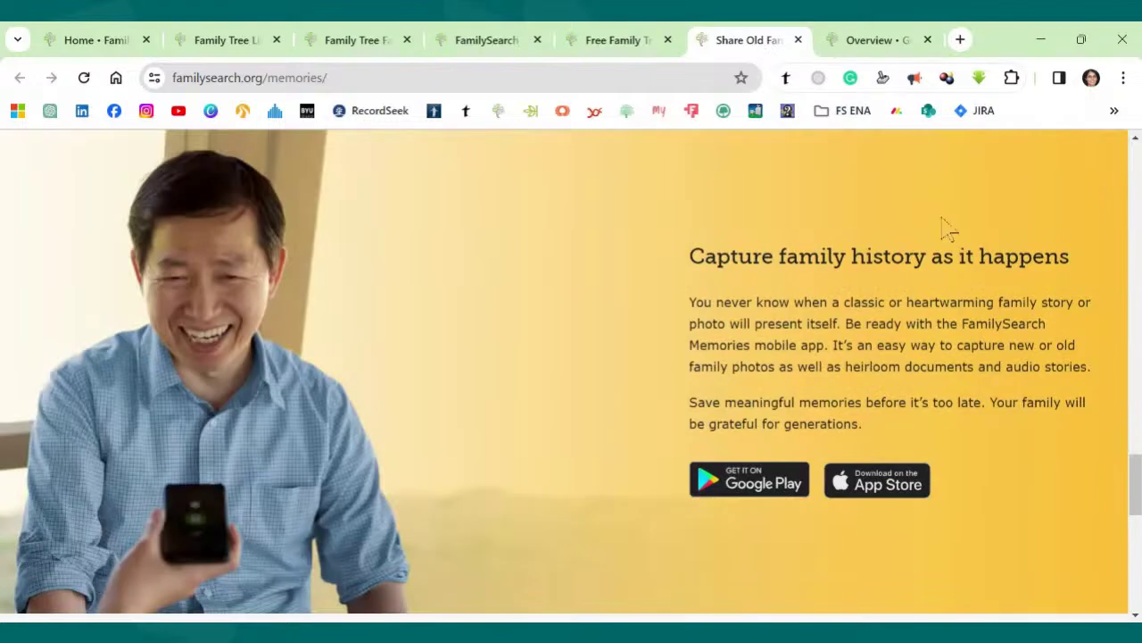
pyautogui.moveTo(1137, 486)
pyautogui.mouseDown()
pyautogui.moveTo(1136, 165)
pyautogui.moveTo(1136, 487)
pyautogui.moveTo(1123, 475)
pyautogui.mouseUp()
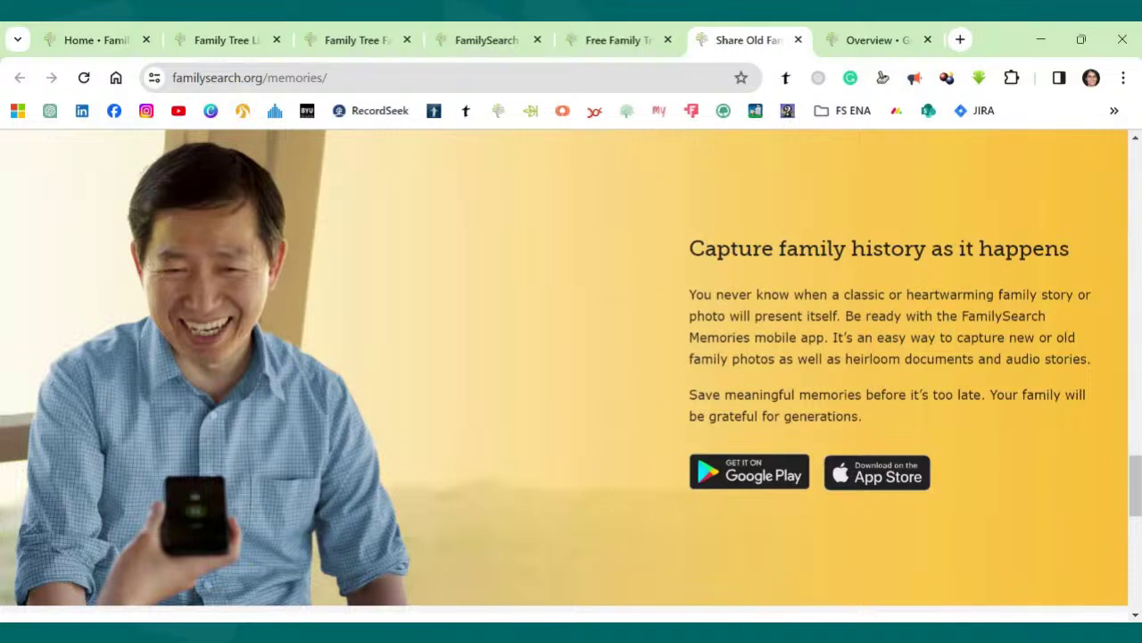
pyautogui.click(873, 47)
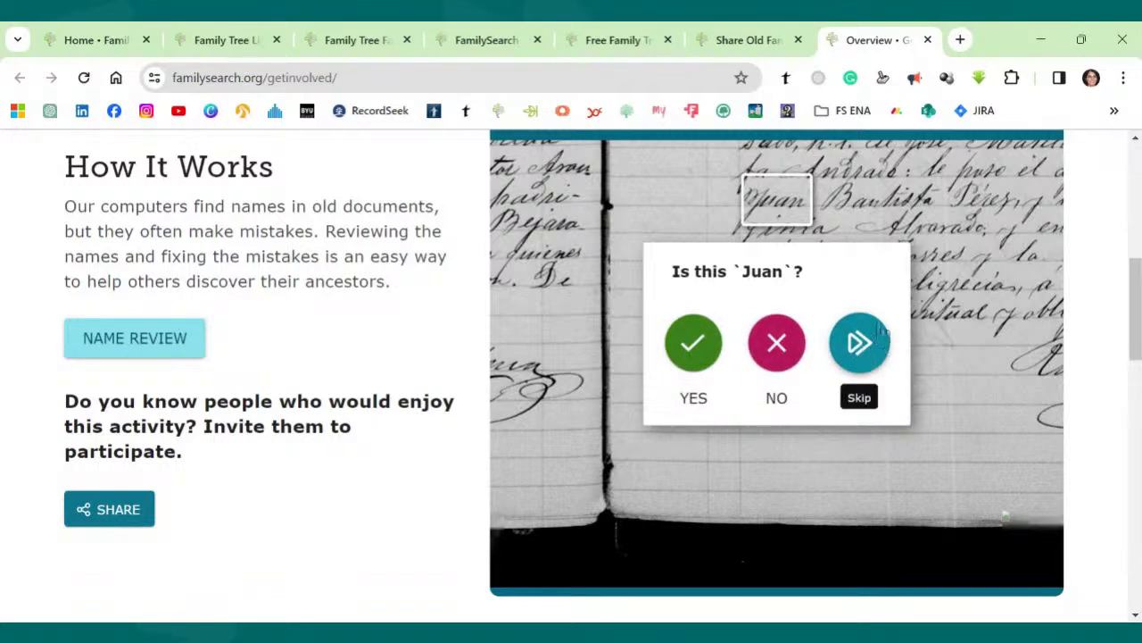
# - Return to the family tree from the home page and switch from the FAMELGA family group tree to the FamilySearch Tree
pyautogui.click(90, 46)
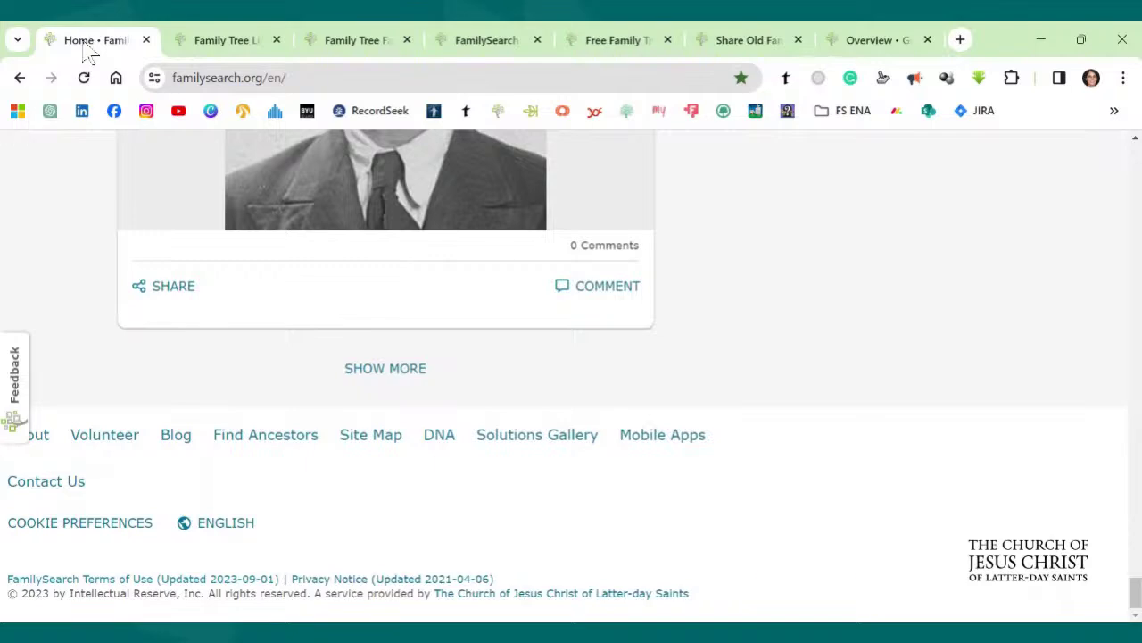
pyautogui.click(374, 368)
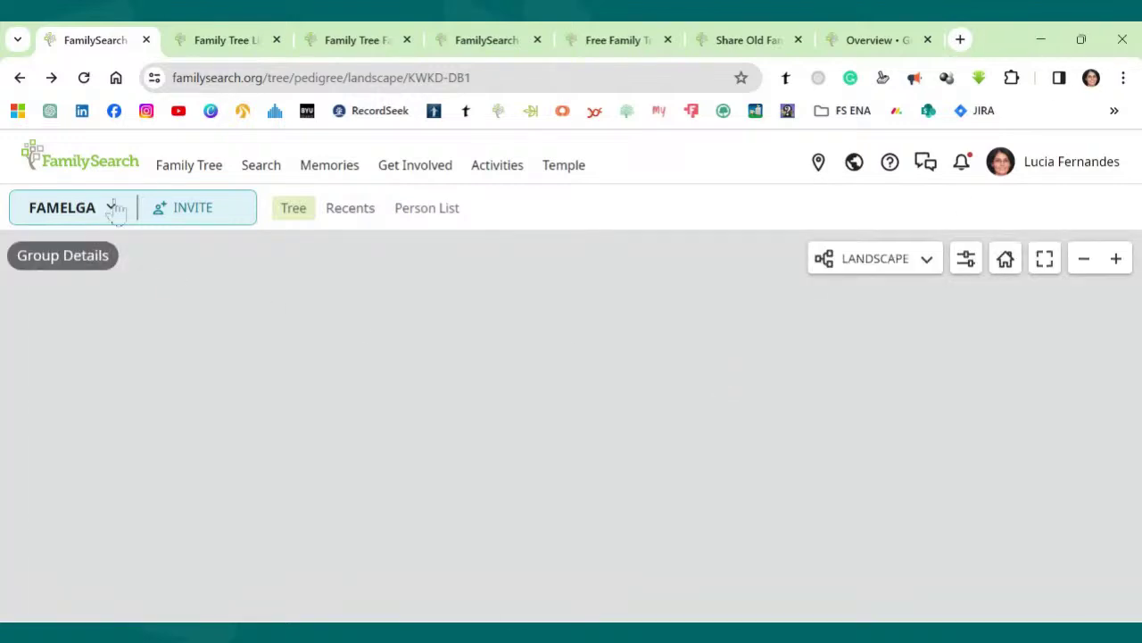
pyautogui.click(112, 207)
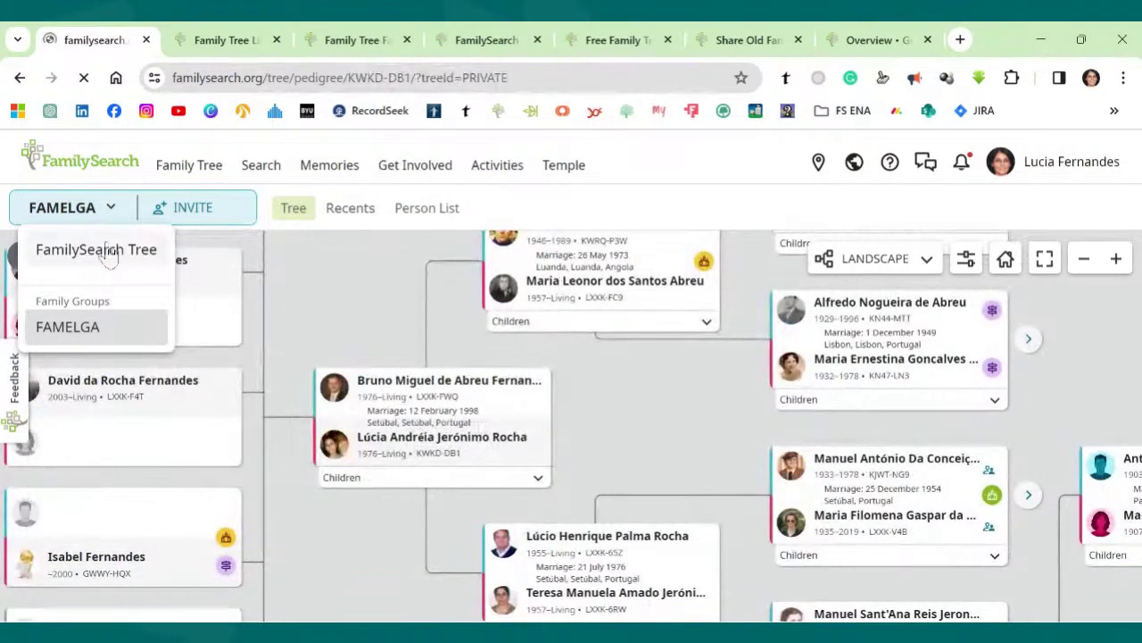
pyautogui.click(100, 250)
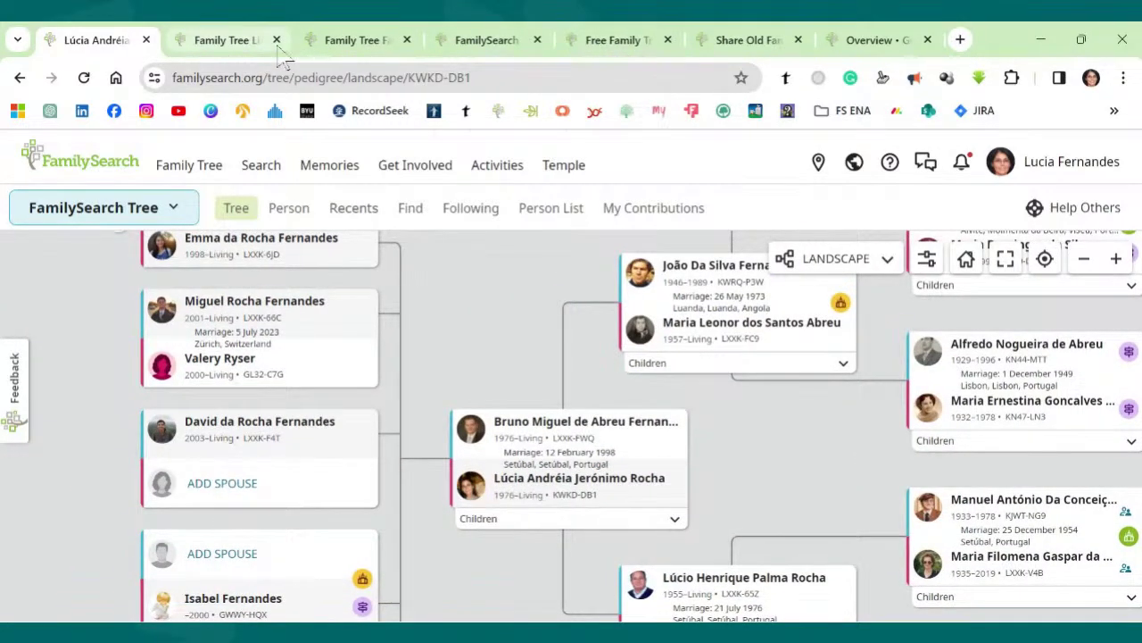
# - Revisit the Family Tree Lite article and review the Lite family list from the starting person down to the great-grandparents
pyautogui.click(243, 47)
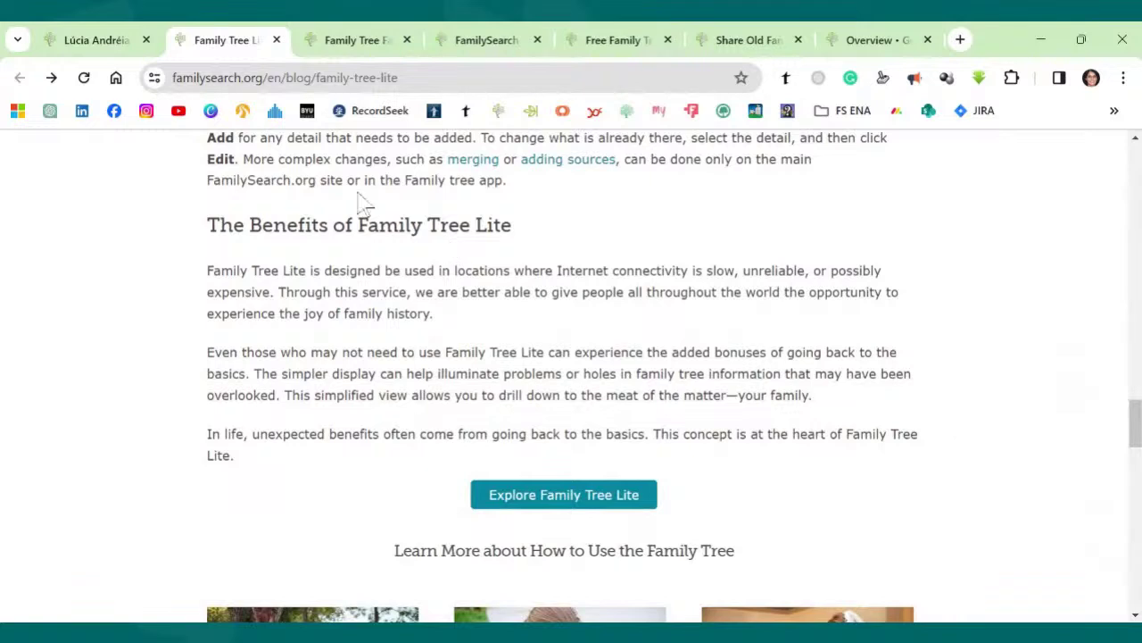
pyautogui.click(357, 51)
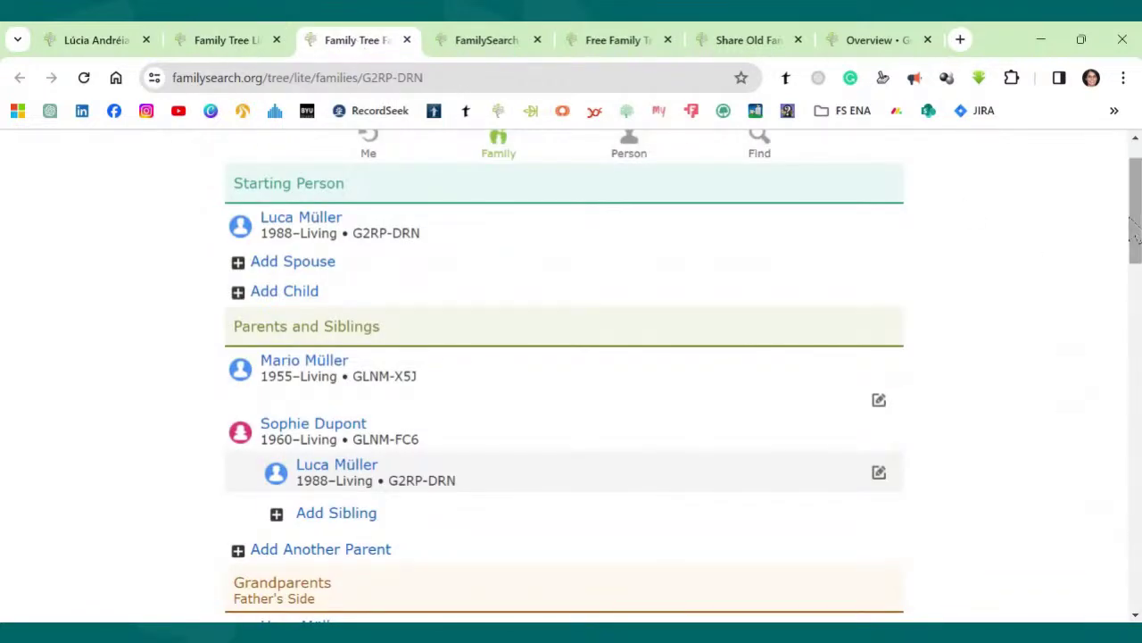
pyautogui.moveTo(1135, 237); pyautogui.dragTo(1135, 217)
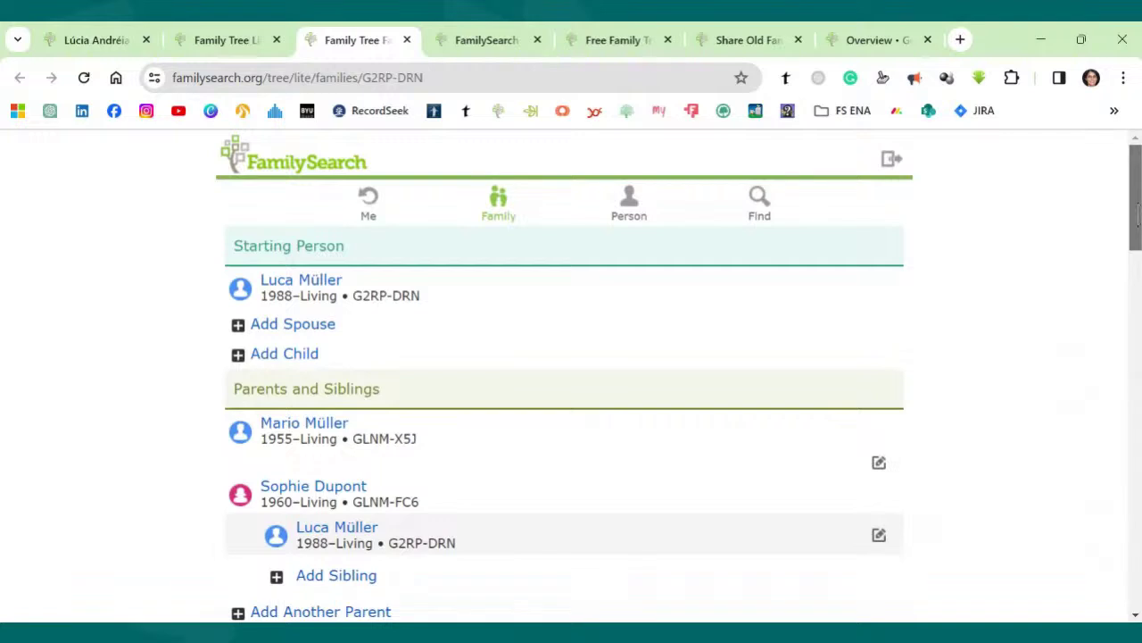
pyautogui.scroll(-7, 936, 383)
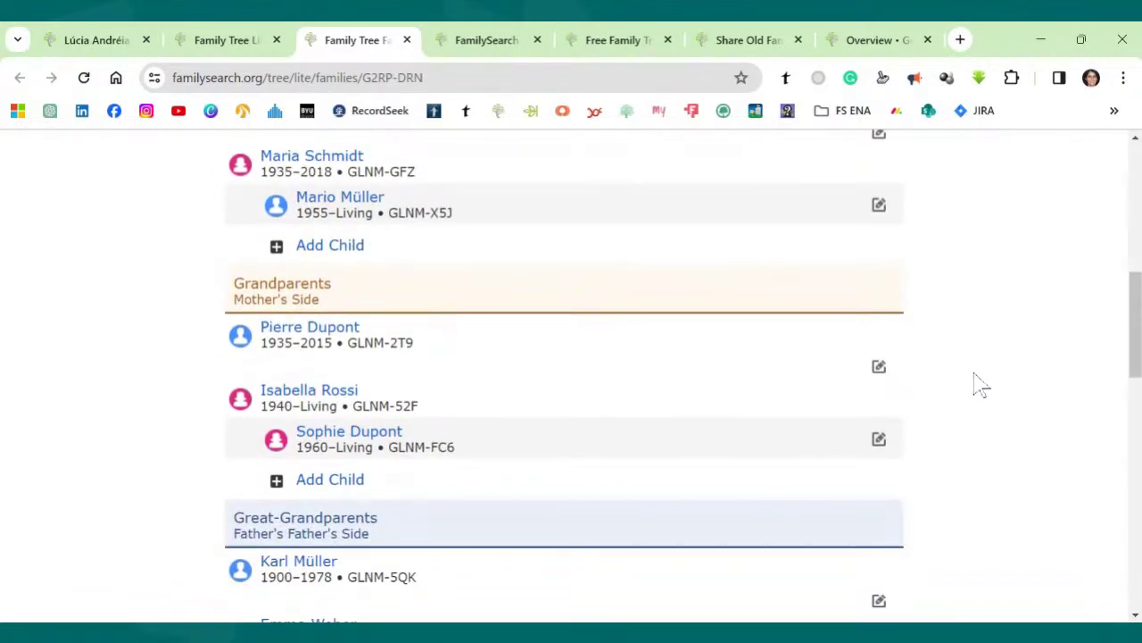
pyautogui.scroll(-3, 980, 384)
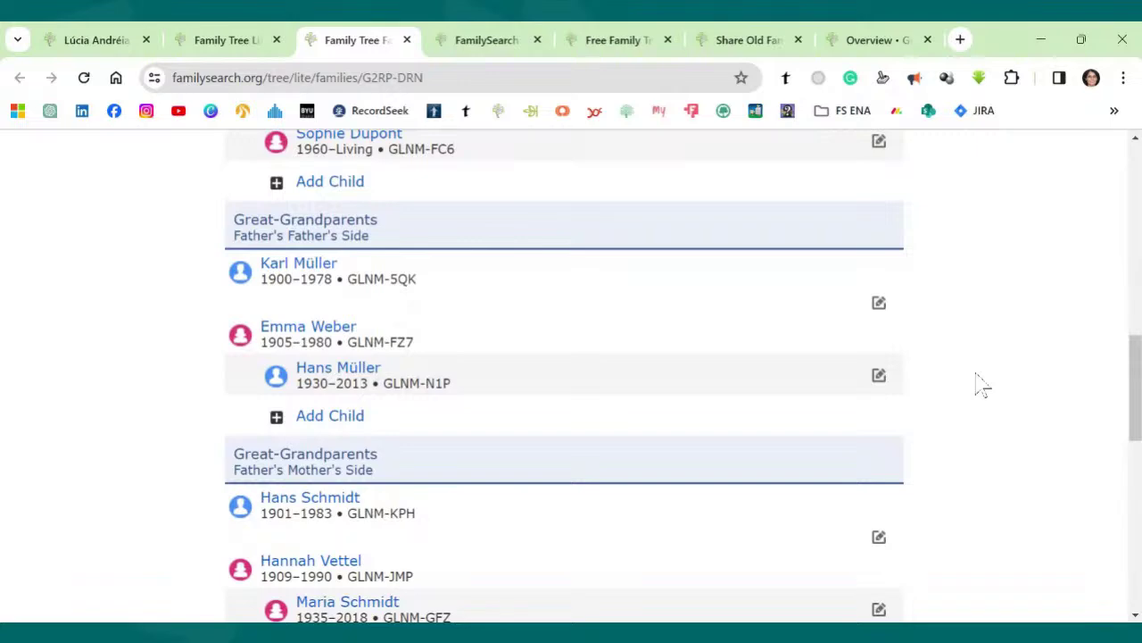
# - Go back to the landscape tree and view the children of the maternal-line couples married 3 October 1936 and 5 August 1911
pyautogui.click(231, 42)
pyautogui.click(103, 42)
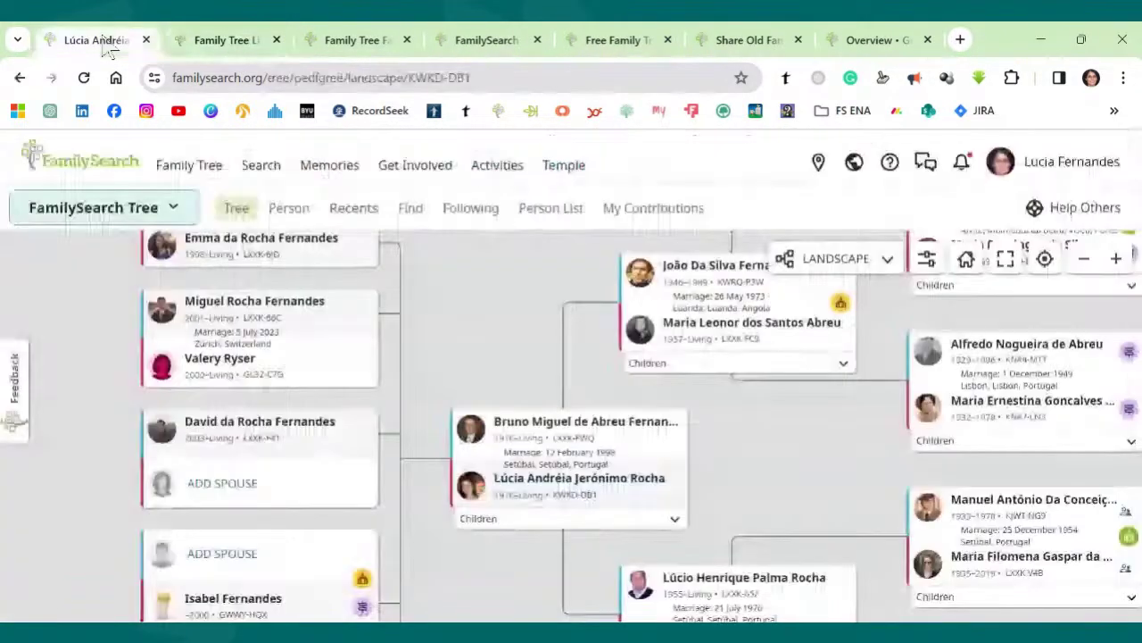
pyautogui.moveTo(837, 487); pyautogui.dragTo(553, 328)
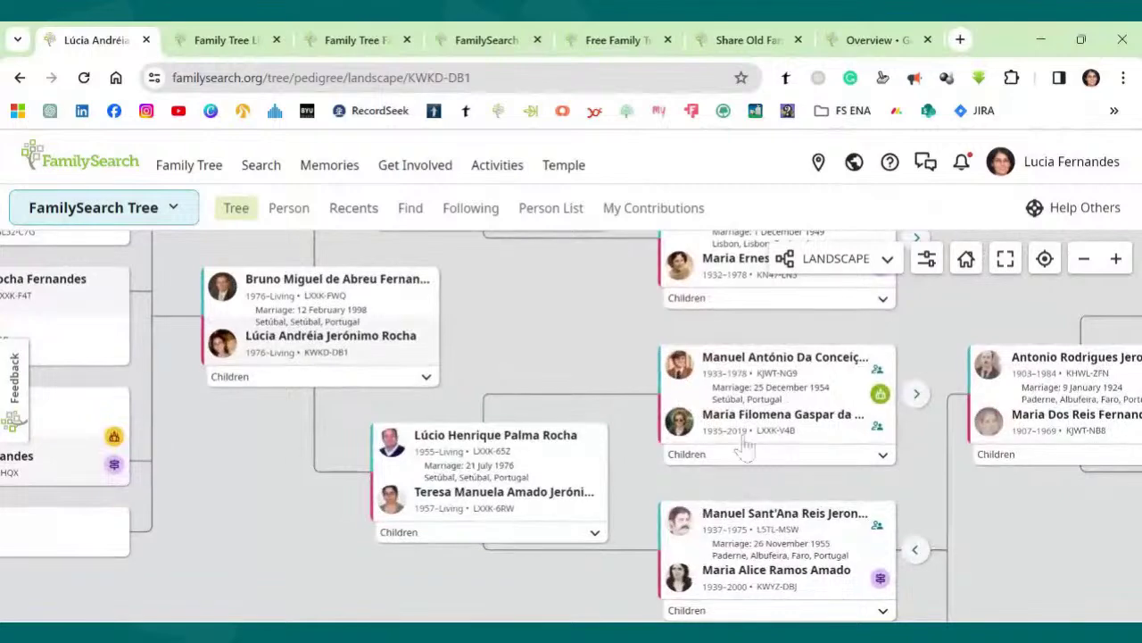
pyautogui.moveTo(1035, 531); pyautogui.dragTo(598, 349)
pyautogui.moveTo(748, 440); pyautogui.dragTo(503, 291)
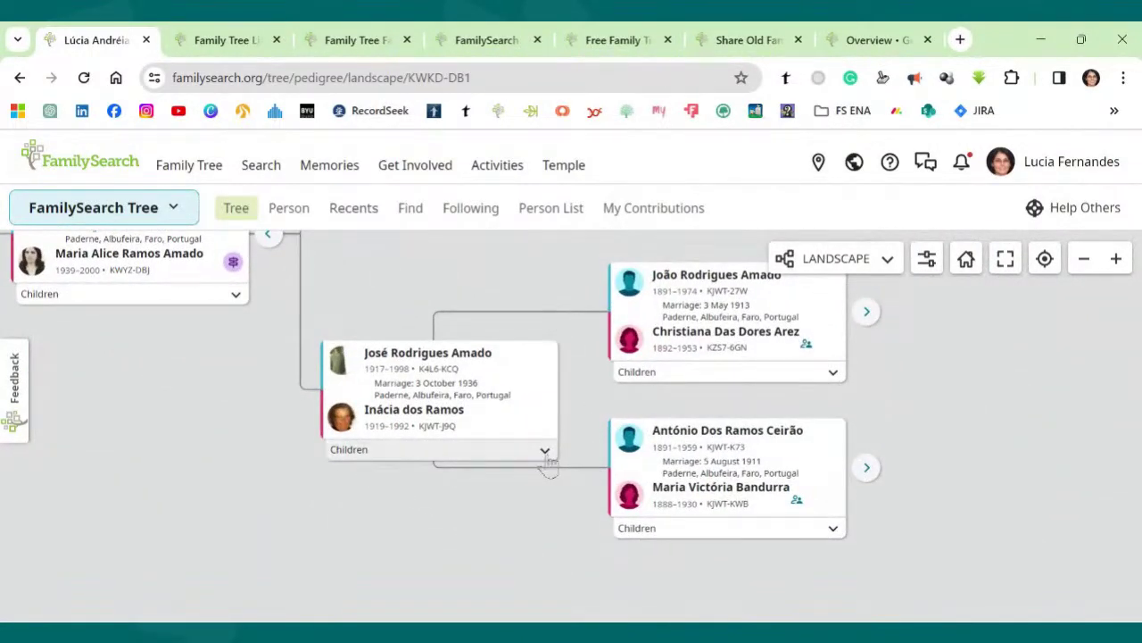
pyautogui.click(545, 450)
pyautogui.moveTo(578, 473); pyautogui.dragTo(531, 348)
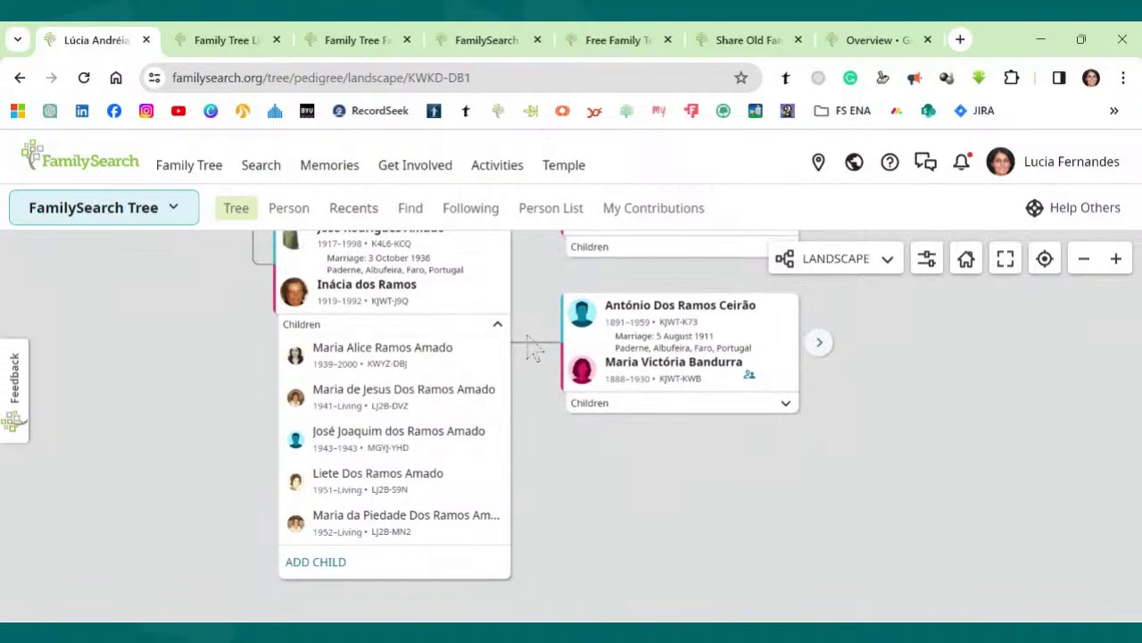
pyautogui.click(531, 348)
pyautogui.click(643, 403)
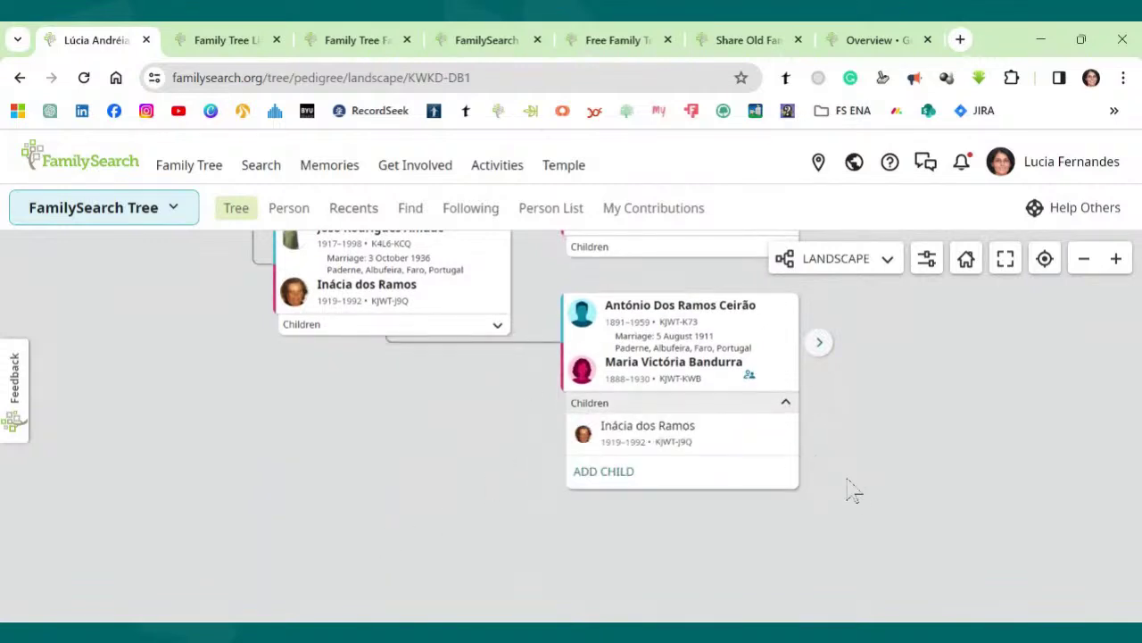
# - Expand the ancestors of the couple married 9 May 1906 and view the branch with the empty father and mother slots
pyautogui.moveTo(913, 380); pyautogui.dragTo(472, 497)
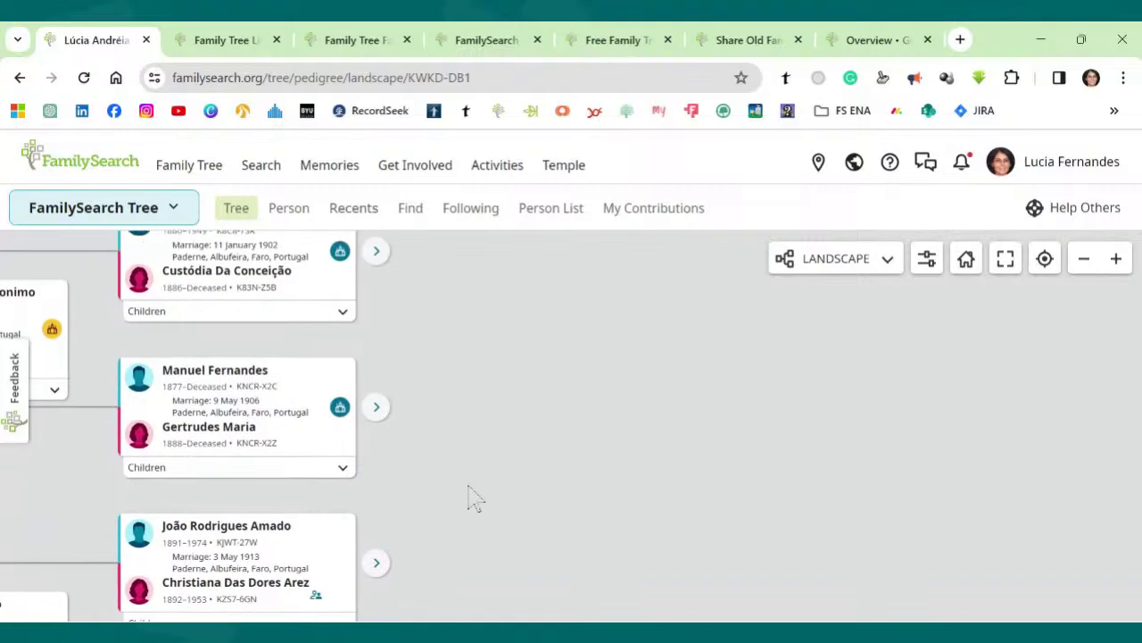
pyautogui.click(378, 411)
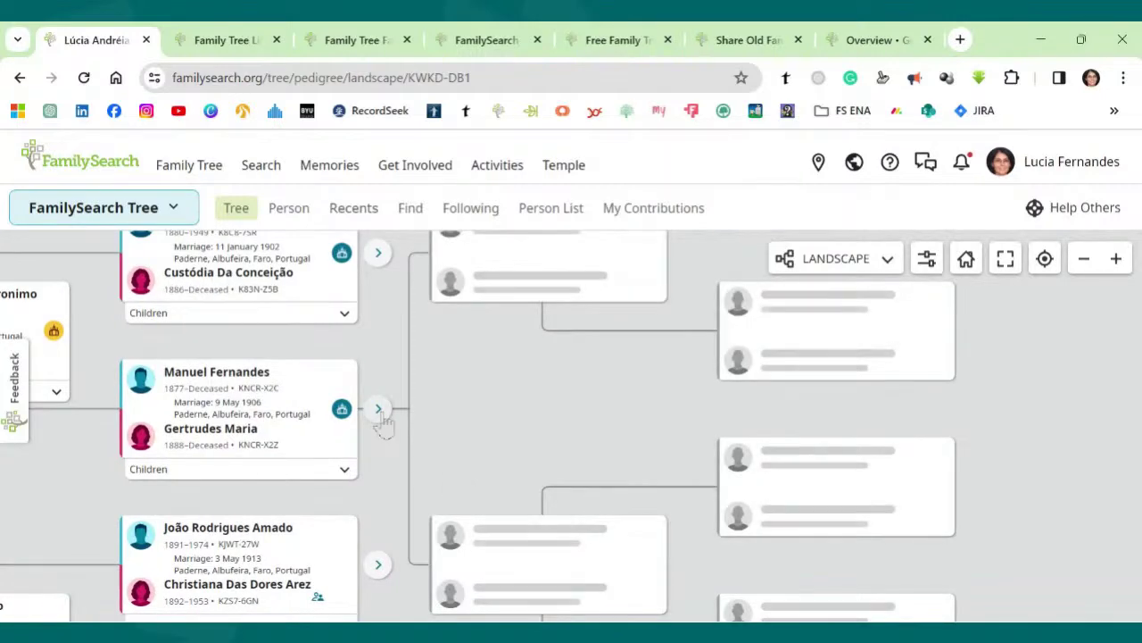
pyautogui.moveTo(1026, 513); pyautogui.dragTo(915, 357)
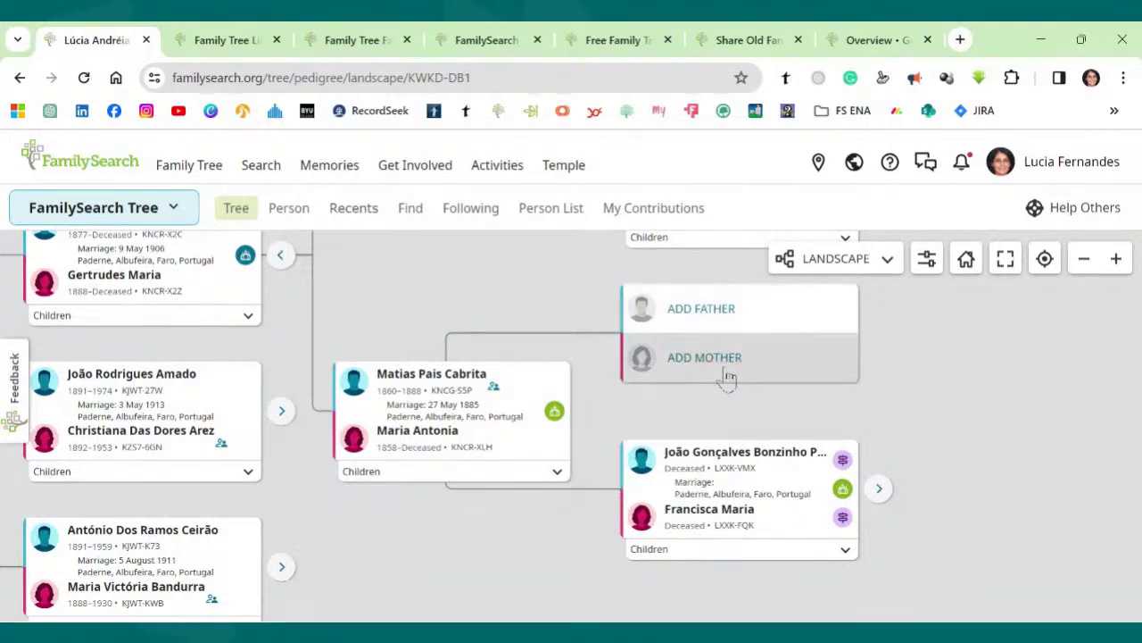
pyautogui.moveTo(944, 378); pyautogui.dragTo(973, 430)
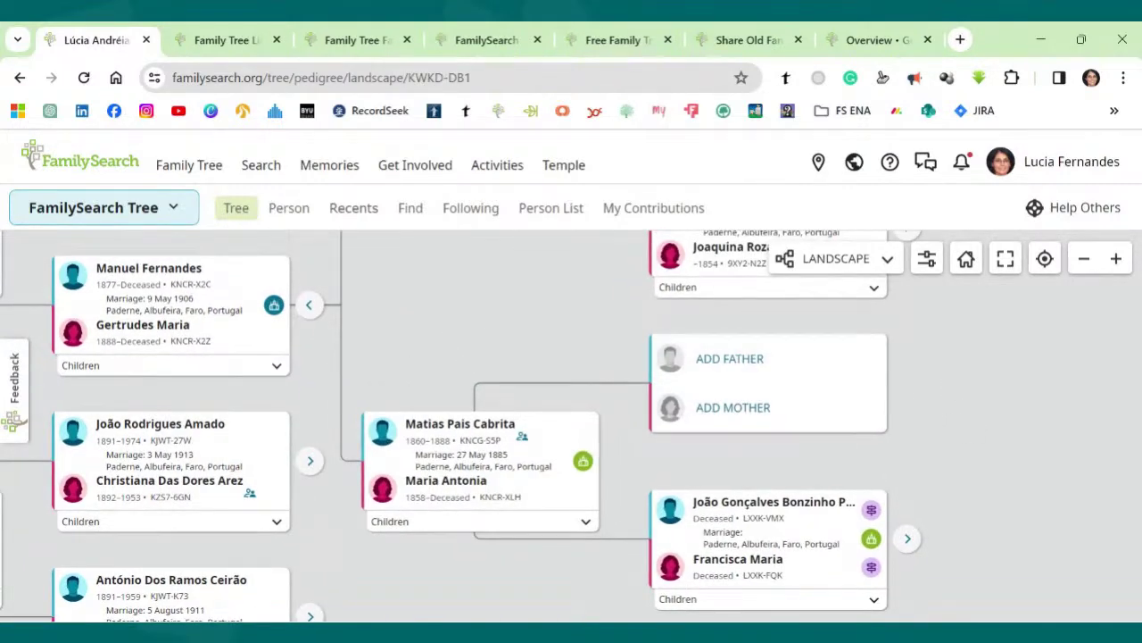